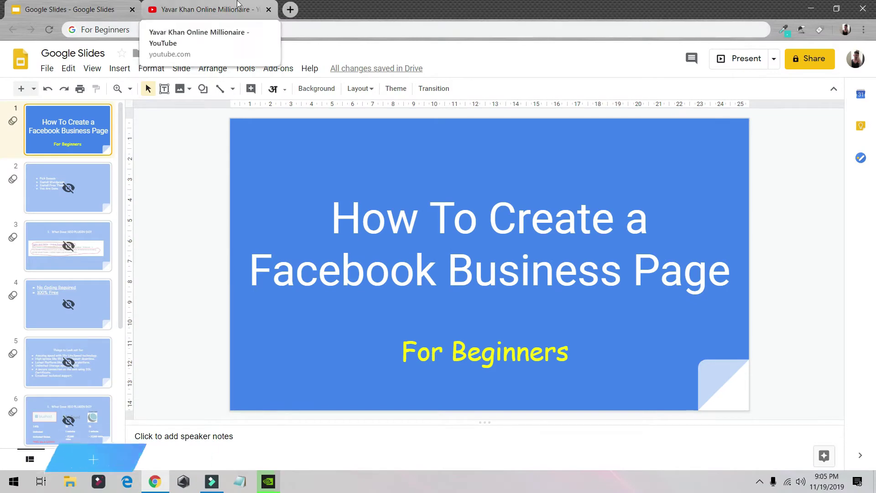
- Switch from the Google Slides title slide to the YouTube channel page
{"action": "left_click", "coordinate": [200, 9]}
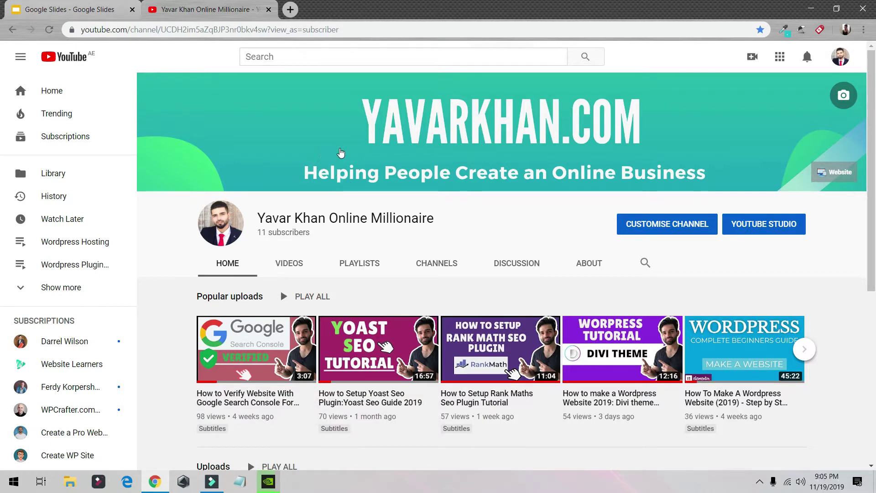
- Open facebook.com in a new tab, go to Manage Pages and choose Create a Page
{"action": "left_click", "coordinate": [292, 12]}
{"action": "type", "text": "facebook.com"}
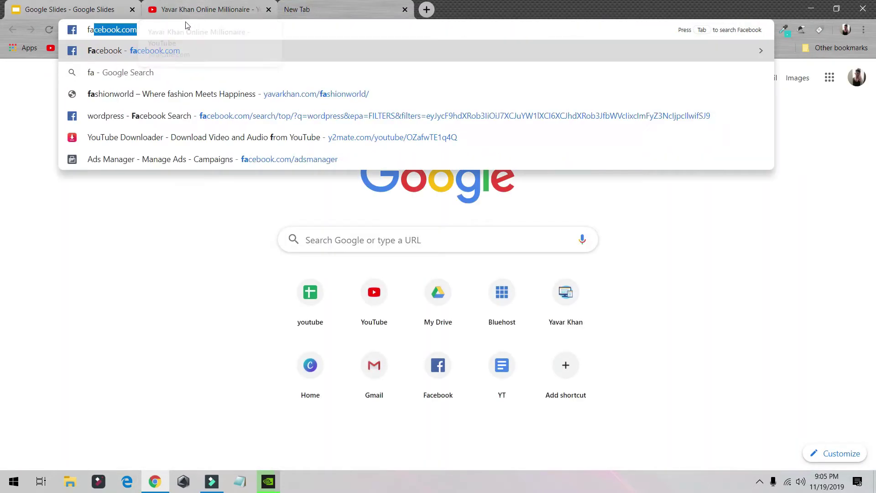
{"action": "key", "text": "Return"}
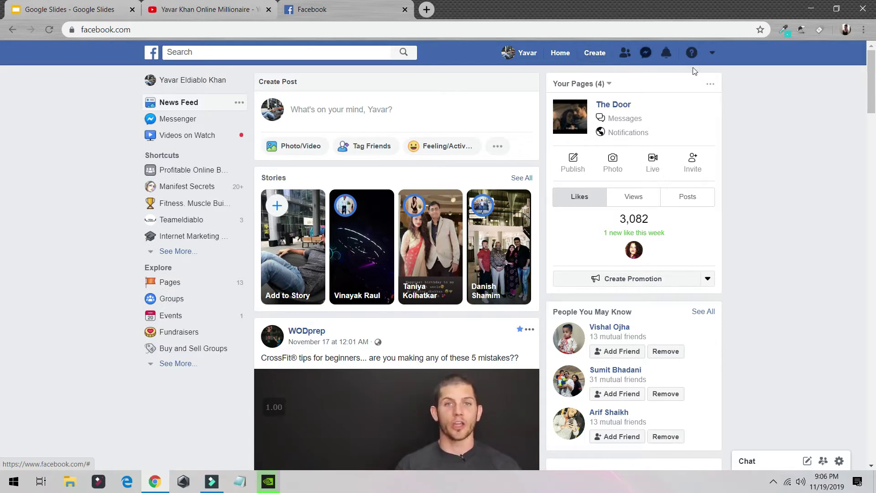
{"action": "left_click", "coordinate": [712, 53]}
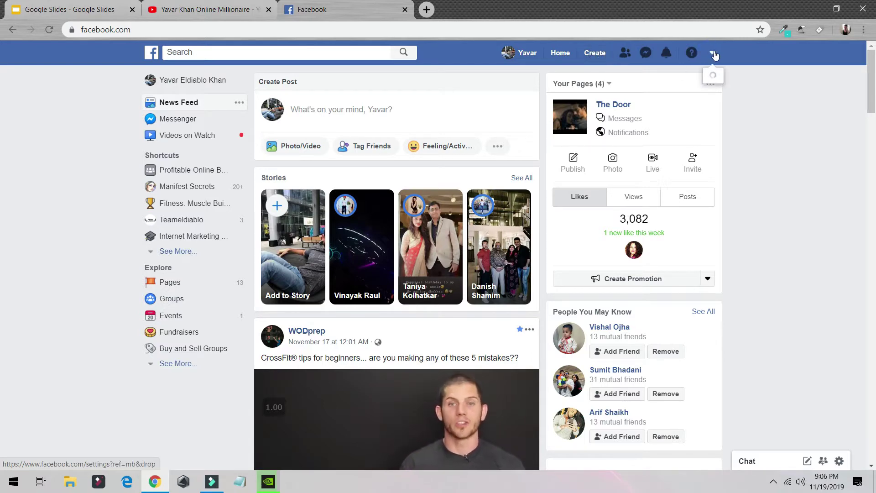
{"action": "left_click", "coordinate": [713, 55]}
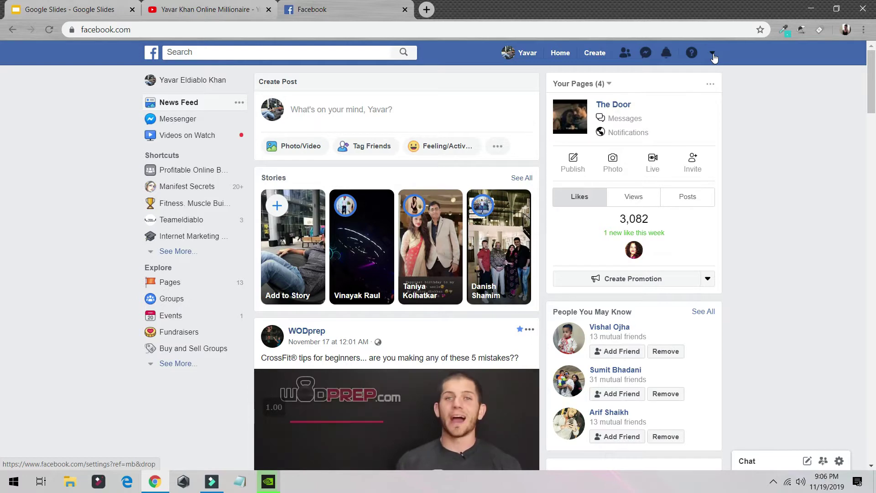
{"action": "left_click", "coordinate": [712, 54]}
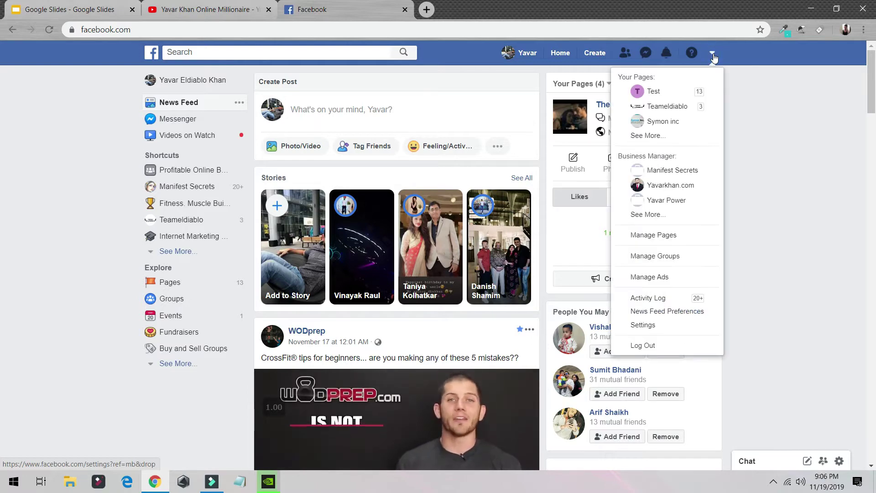
{"action": "left_click", "coordinate": [660, 237]}
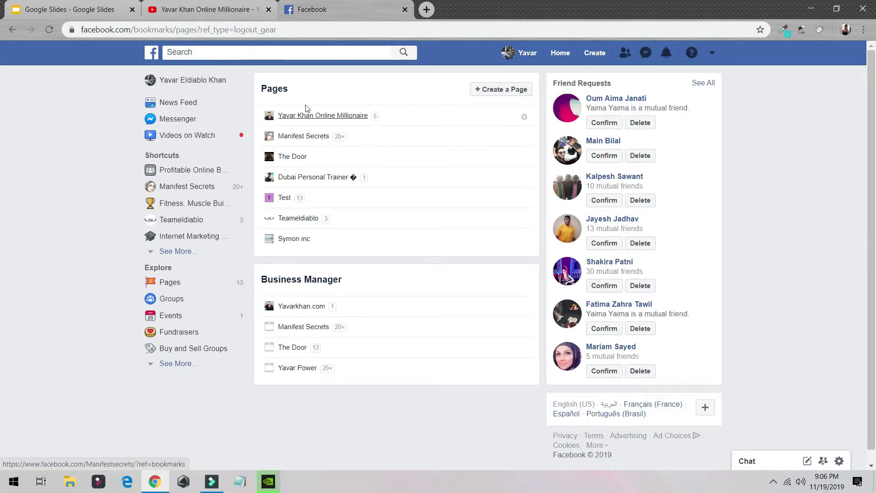
{"action": "left_click", "coordinate": [498, 92]}
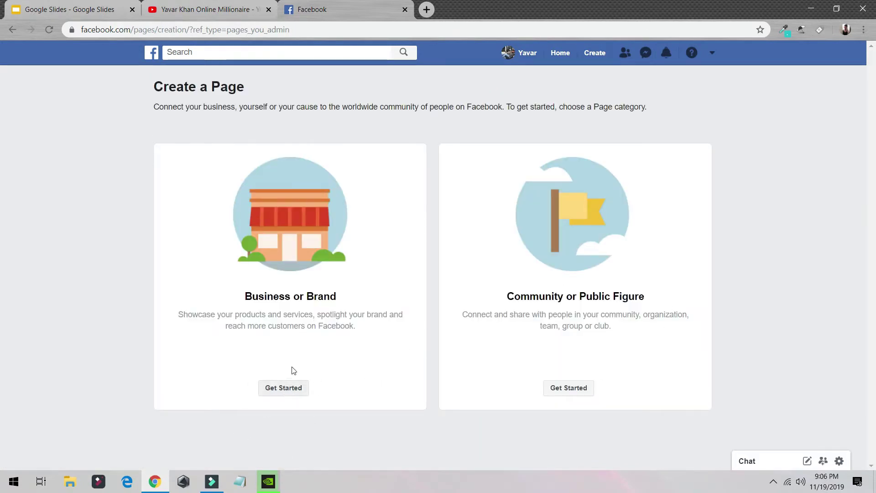
- Create a Business or Brand page named Test2 in the Website category and continue
{"action": "left_click", "coordinate": [294, 395]}
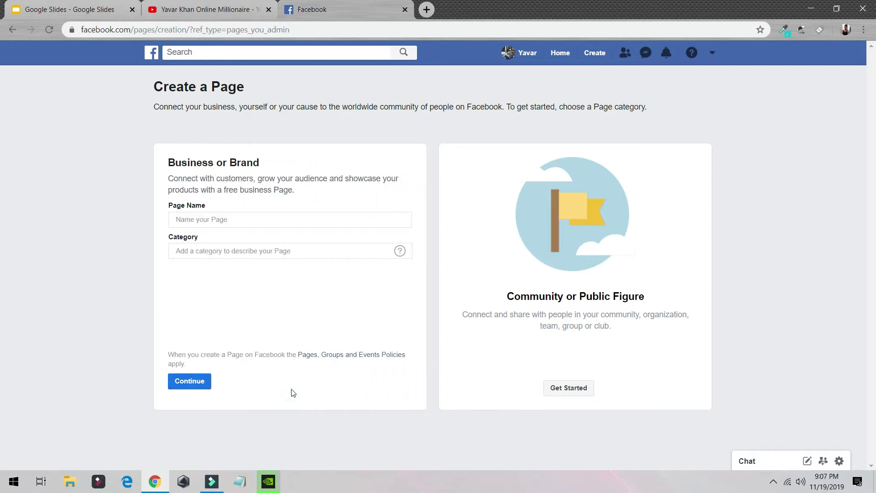
{"action": "left_click", "coordinate": [206, 219]}
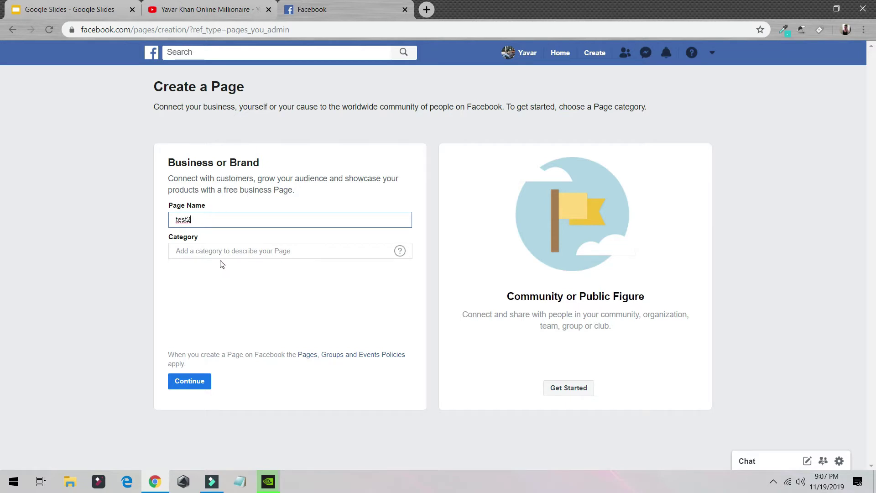
{"action": "left_click", "coordinate": [236, 249]}
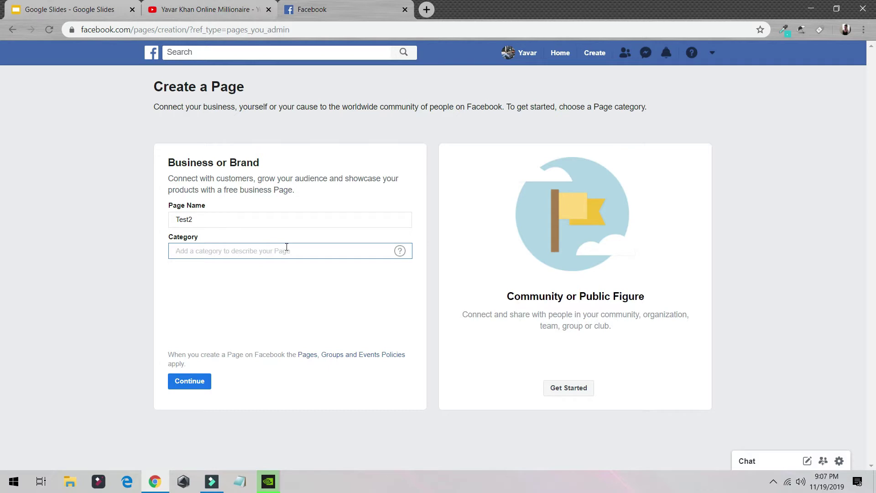
{"action": "type", "text": "ew"}
{"action": "key", "text": "BackSpace"}
{"action": "key", "text": "BackSpace"}
{"action": "type", "text": "we"}
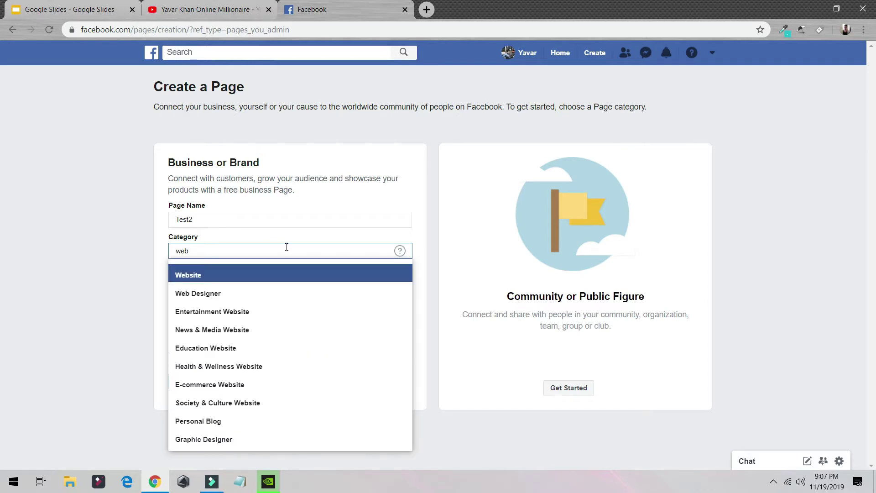
{"action": "type", "text": "b"}
{"action": "key", "text": "Return"}
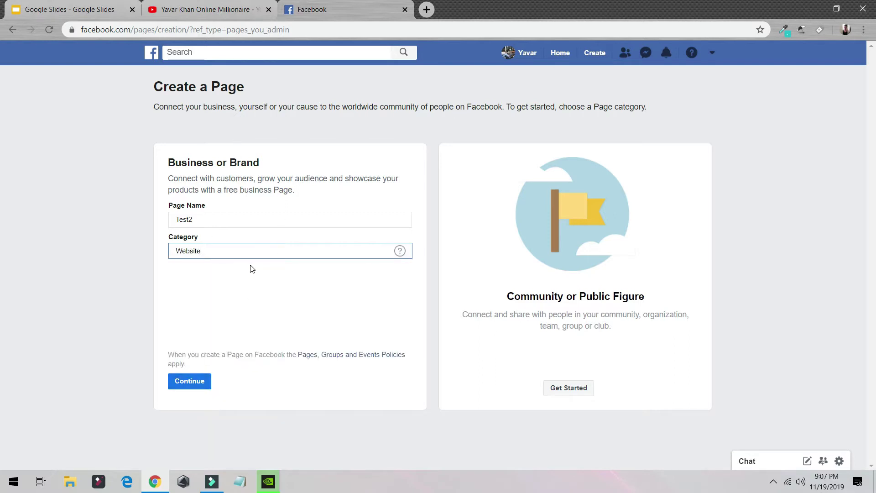
{"action": "left_click", "coordinate": [204, 380]}
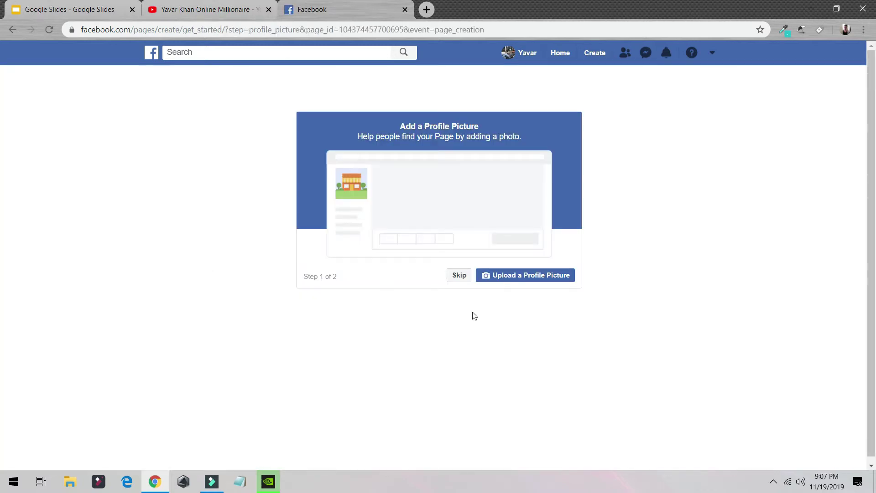
- Upload IMG-2958 from the YouTube project's Thumbnail folder as the profile picture
{"action": "left_click", "coordinate": [522, 277]}
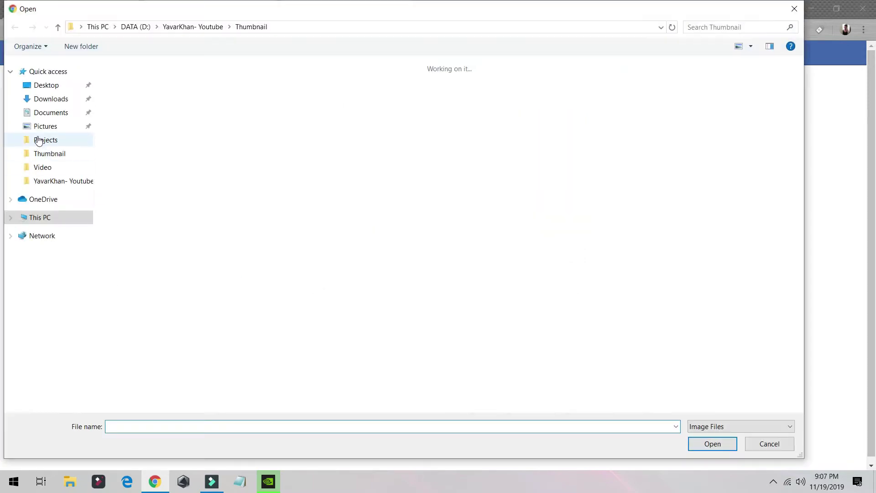
{"action": "left_click", "coordinate": [59, 105]}
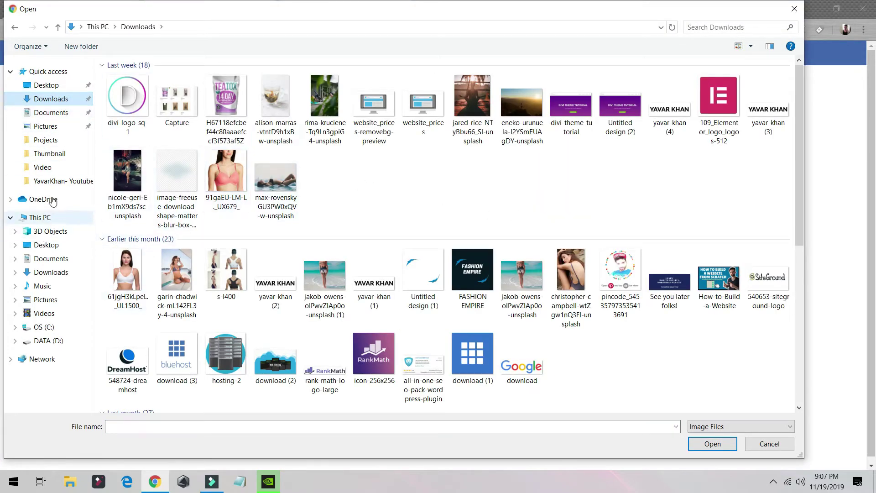
{"action": "left_click", "coordinate": [49, 181]}
{"action": "double_click", "coordinate": [197, 89]}
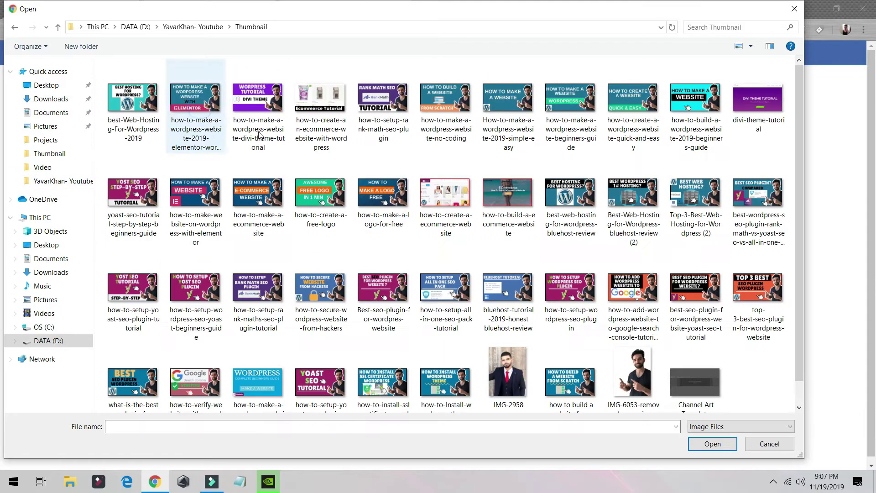
{"action": "double_click", "coordinate": [507, 346]}
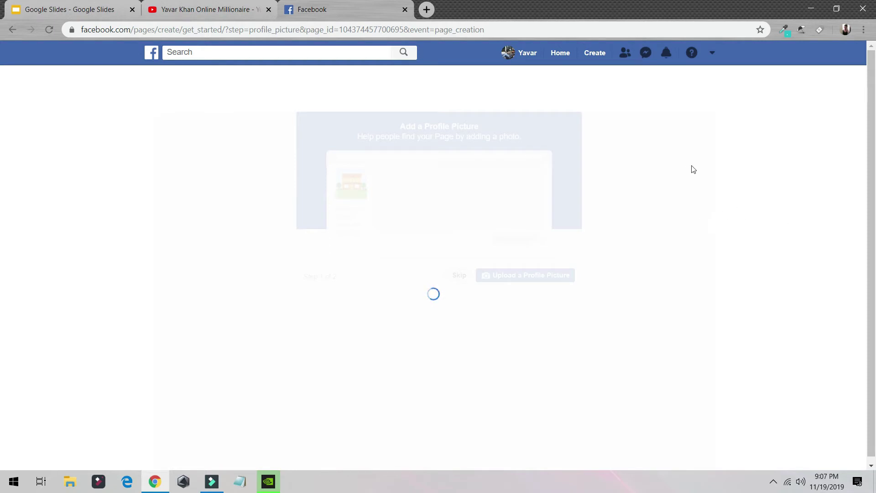
- Look through the uploaded videos on the YouTube channel's VIDEOS list
{"action": "left_click", "coordinate": [211, 8]}
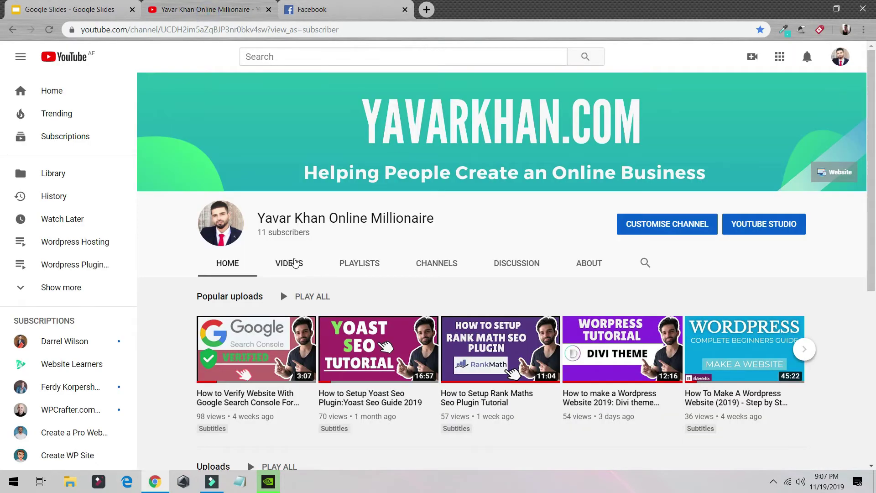
{"action": "left_click", "coordinate": [289, 262]}
{"action": "scroll", "coordinate": [441, 238], "scroll_direction": "down", "scroll_amount": 8}
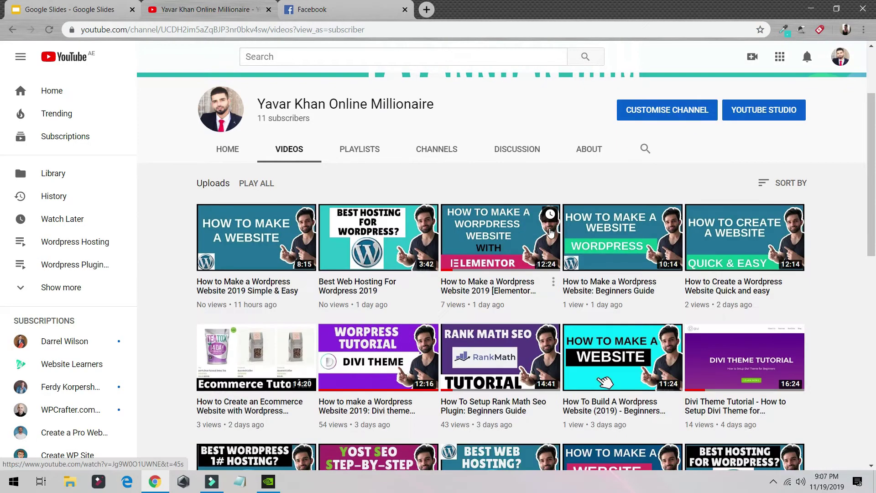
{"action": "scroll", "coordinate": [440, 239], "scroll_direction": "down", "scroll_amount": 5}
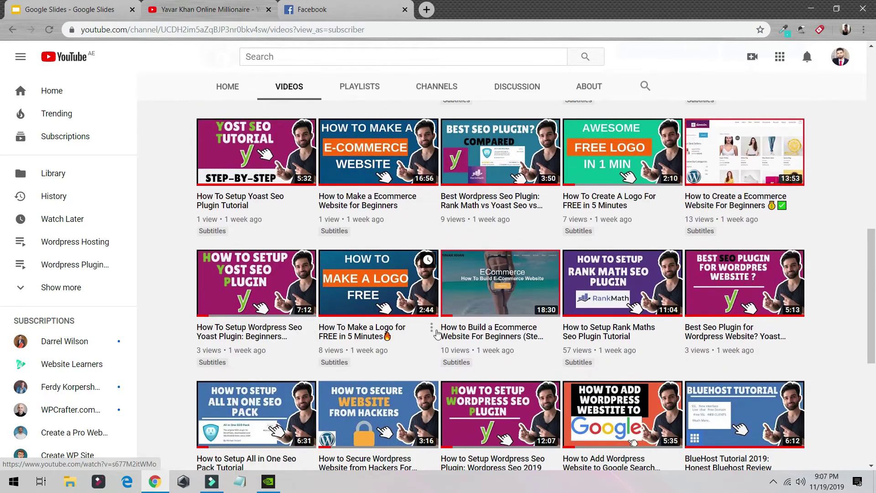
- Return to Facebook and move on from the profile picture to the cover photo step
{"action": "left_click", "coordinate": [345, 10]}
{"action": "left_click", "coordinate": [120, 13]}
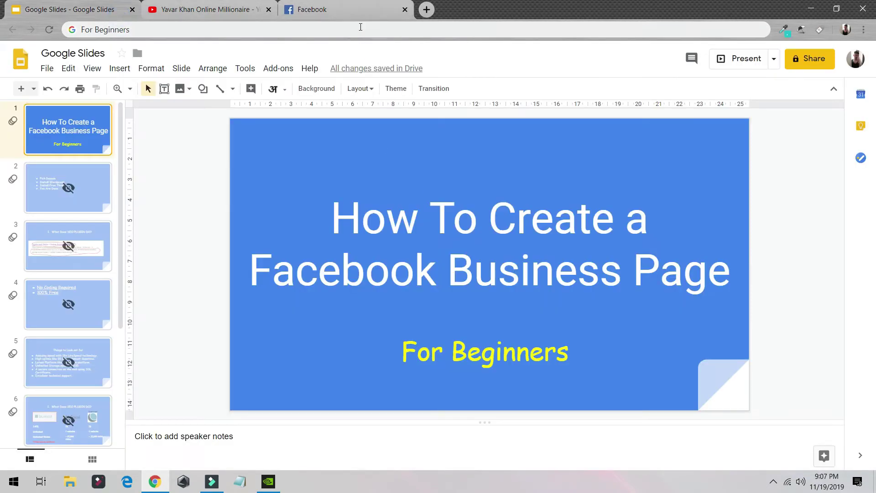
{"action": "left_click", "coordinate": [348, 10]}
{"action": "left_click", "coordinate": [483, 274]}
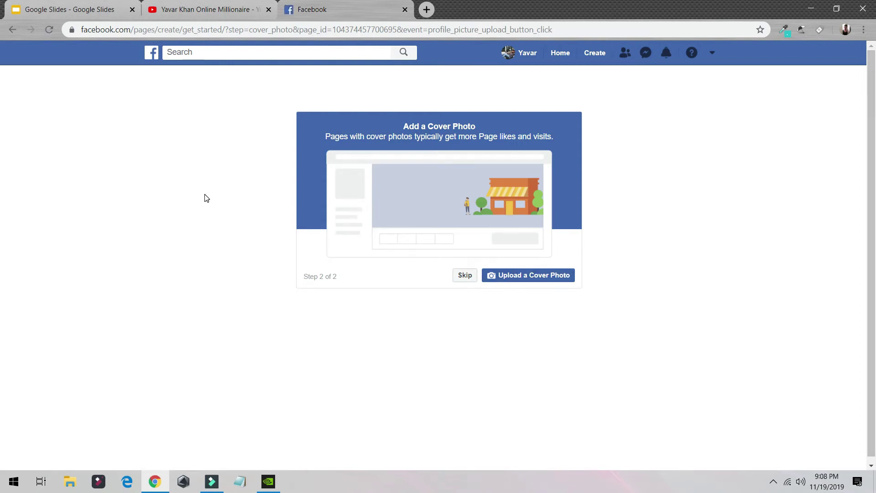
- Open canva.com in a new tab and start a new Facebook Cover design
{"action": "left_click", "coordinate": [430, 12]}
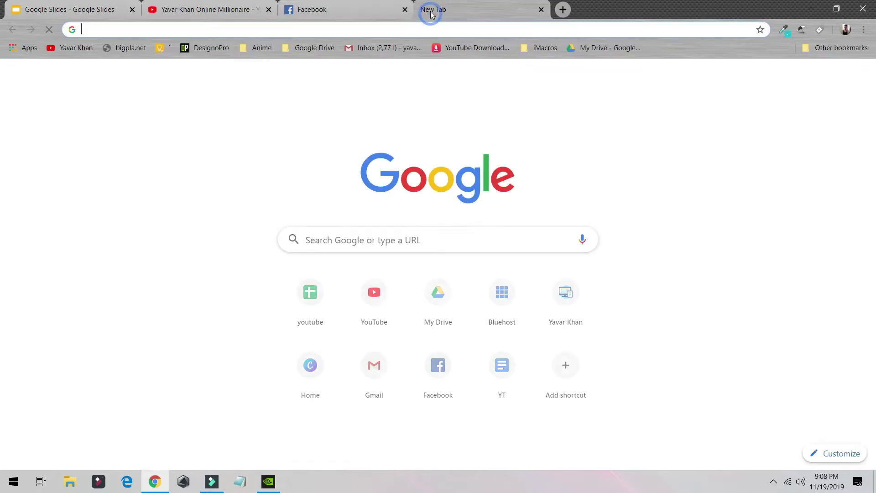
{"action": "type", "text": "can"}
{"action": "key", "text": "Return"}
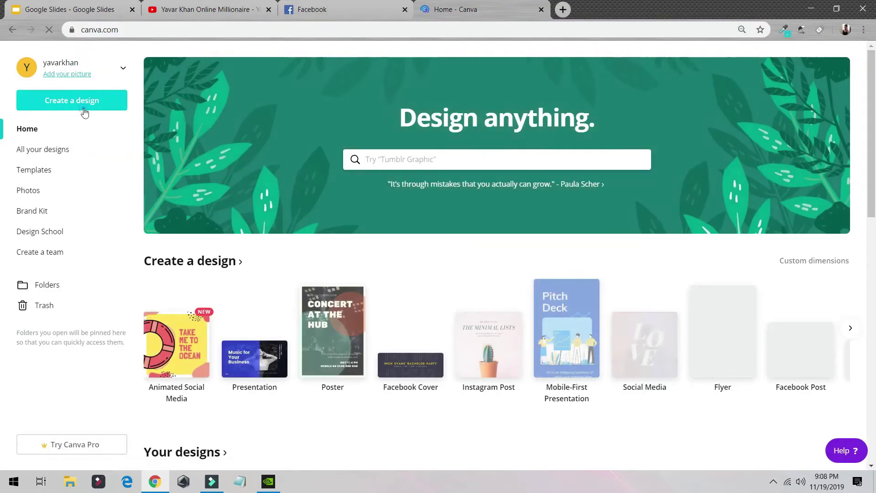
{"action": "left_click", "coordinate": [83, 105]}
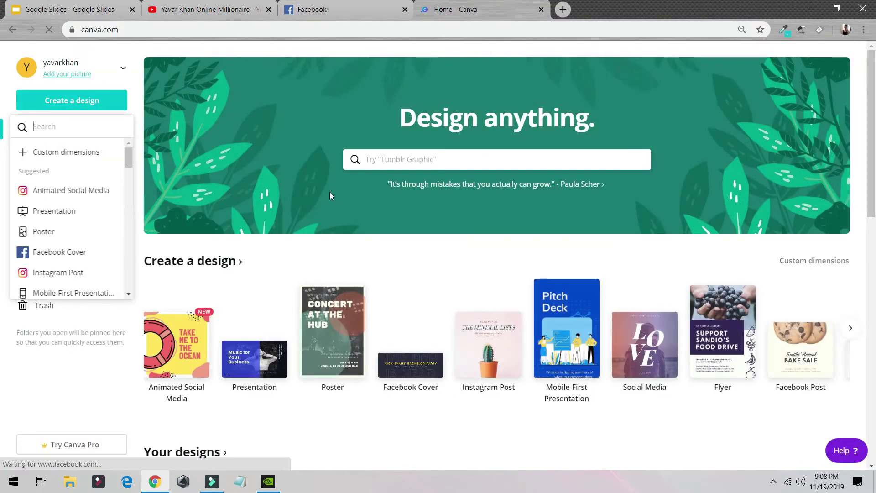
{"action": "type", "text": "faceb"}
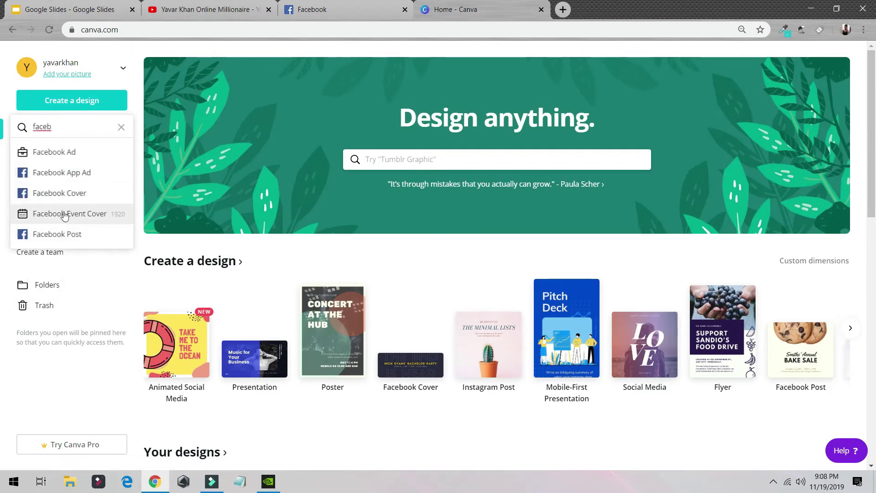
{"action": "left_click", "coordinate": [64, 194]}
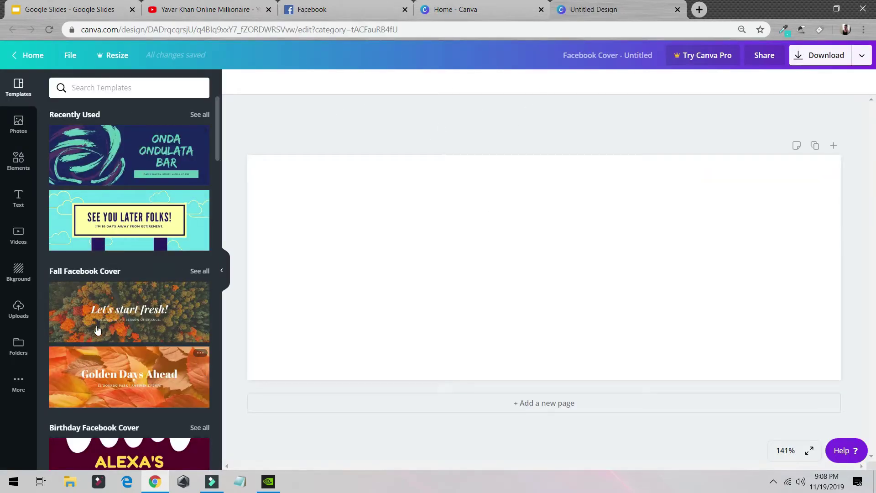
- Apply the See You Later Folks! template to the cover
{"action": "scroll", "coordinate": [132, 319], "scroll_direction": "down", "scroll_amount": 5}
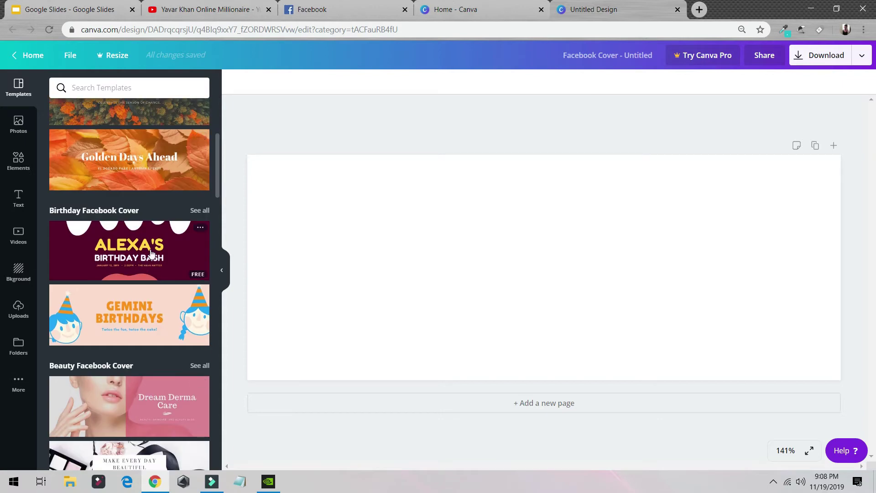
{"action": "scroll", "coordinate": [151, 254], "scroll_direction": "up", "scroll_amount": 5}
{"action": "left_click", "coordinate": [145, 220]}
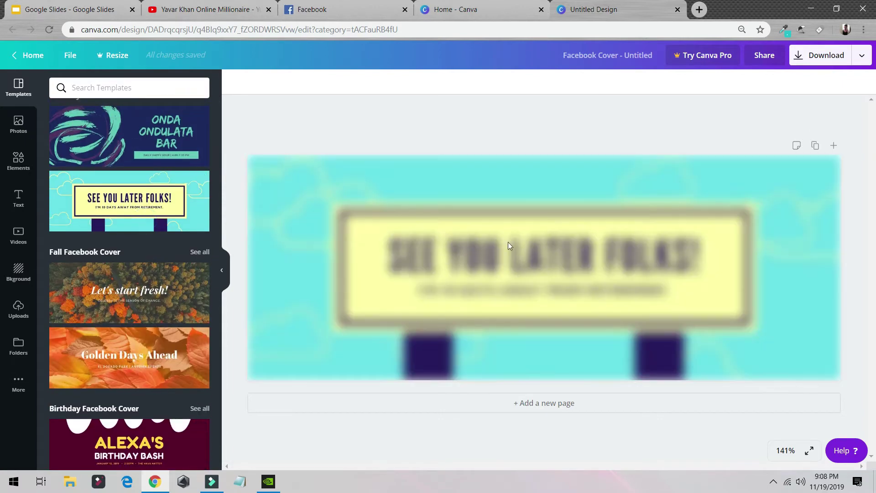
- Change the cover headline to 'SUBSCRIBE' followed by the channel owner's name
{"action": "left_click", "coordinate": [522, 254]}
{"action": "double_click", "coordinate": [491, 251]}
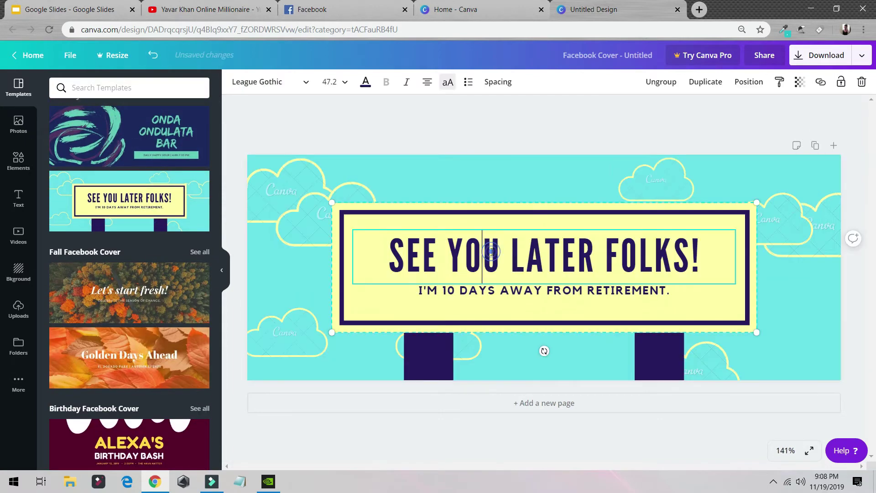
{"action": "triple_click", "coordinate": [494, 252]}
{"action": "type", "text": "S"}
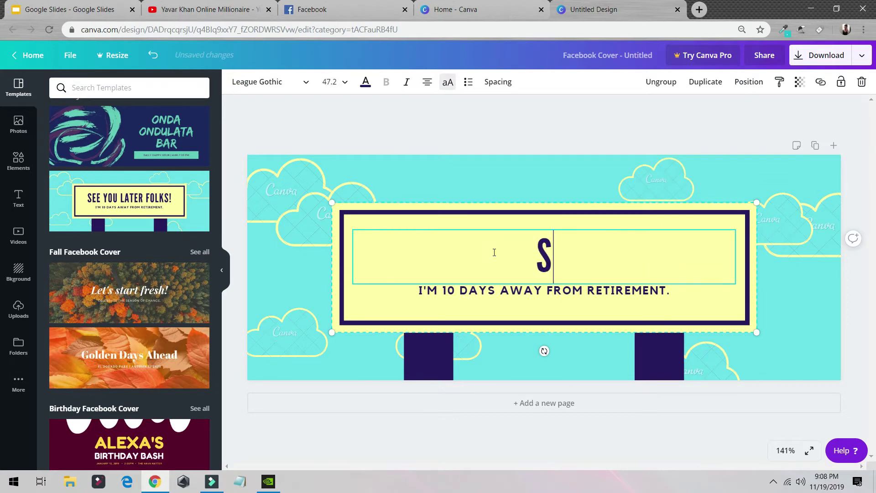
{"action": "type", "text": "UBSCR"}
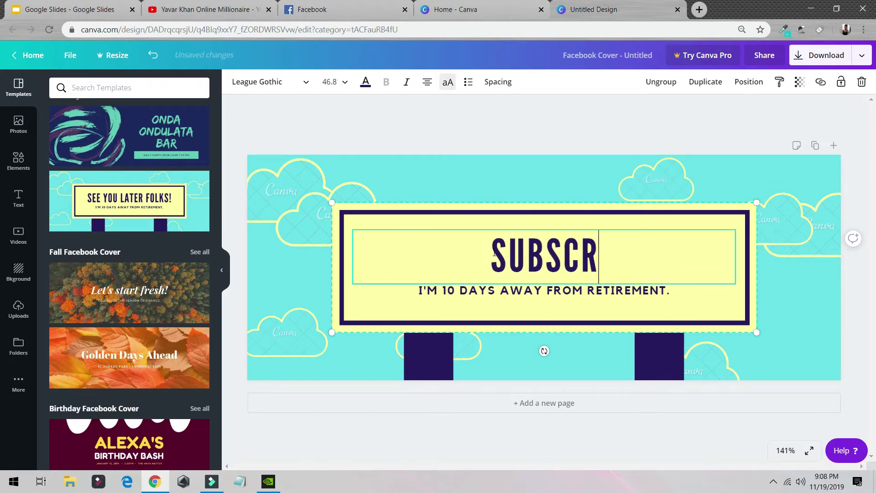
{"action": "type", "text": "IBE YAAR"}
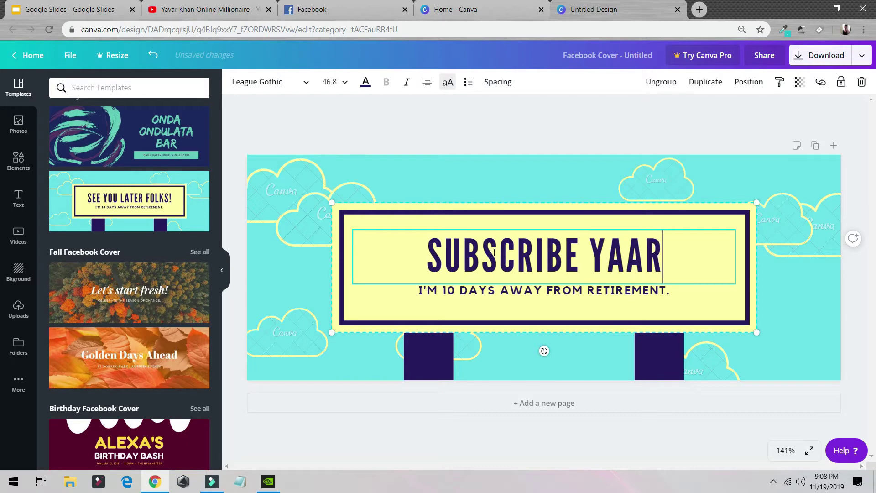
{"action": "key", "text": "BackSpace"}
{"action": "key", "text": "BackSpace"}
{"action": "type", "text": "VARKHAN"}
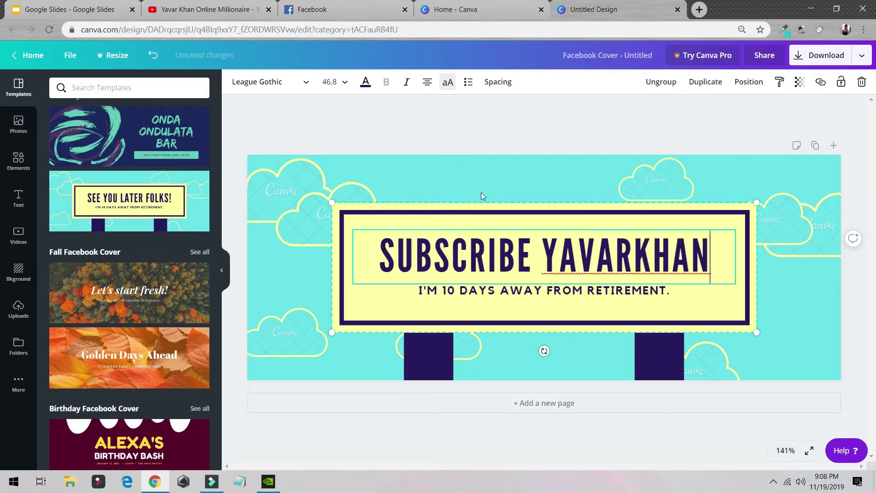
- Delete the subtitle line under the headline
{"action": "left_click", "coordinate": [505, 295]}
{"action": "left_click", "coordinate": [505, 292]}
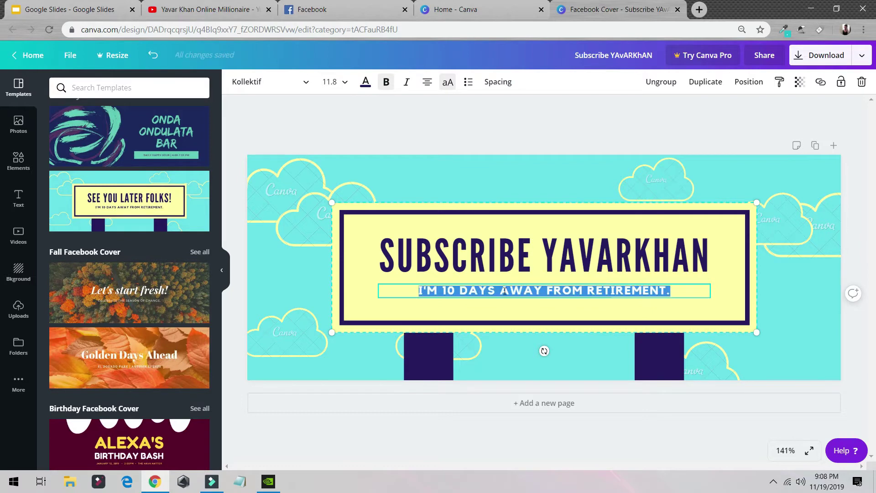
{"action": "key", "text": "Delete"}
- Delete the top-left, top, right, bottom-right and bottom-left background clouds
{"action": "left_click", "coordinate": [302, 339]}
{"action": "left_click", "coordinate": [315, 234]}
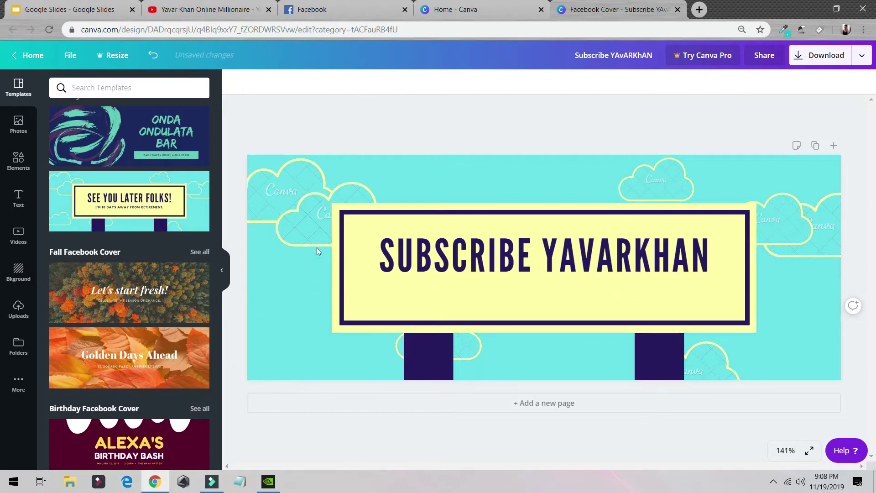
{"action": "left_click", "coordinate": [292, 204]}
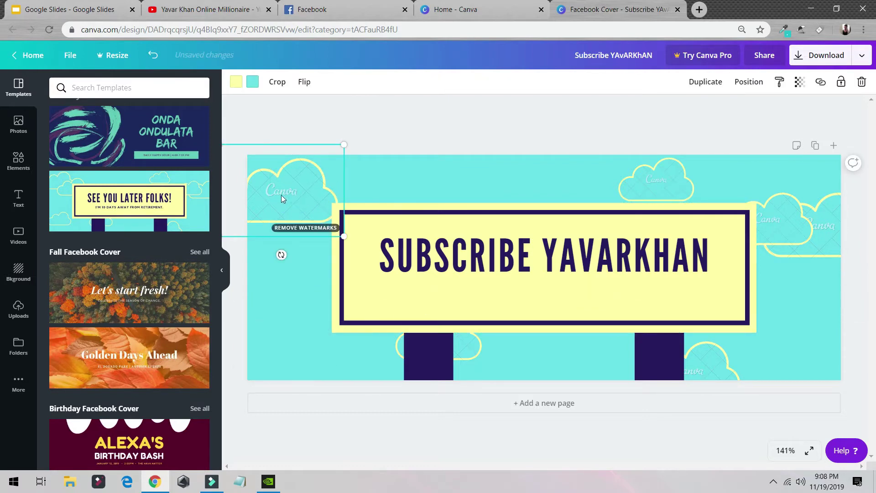
{"action": "key", "text": "Delete"}
{"action": "left_click", "coordinate": [664, 178]}
{"action": "key", "text": "Delete"}
{"action": "left_click", "coordinate": [790, 217]}
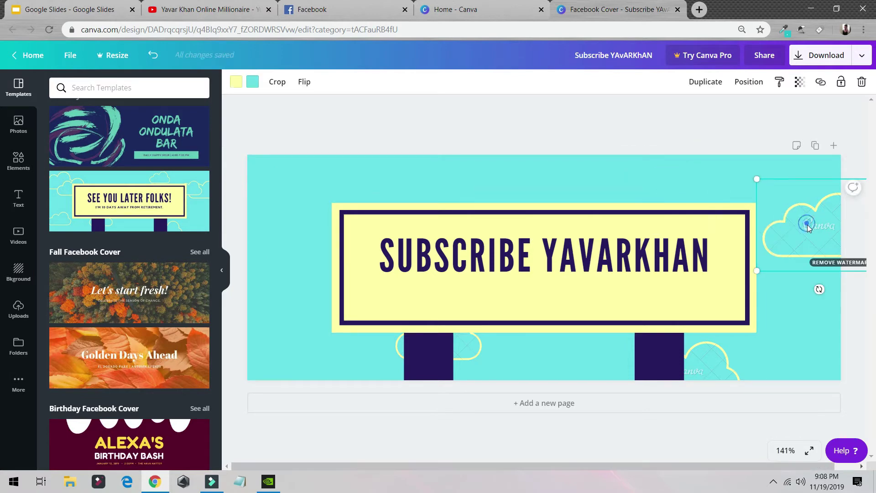
{"action": "key", "text": "Delete"}
{"action": "left_click", "coordinate": [725, 363]}
{"action": "key", "text": "Delete"}
{"action": "left_click", "coordinate": [470, 346]}
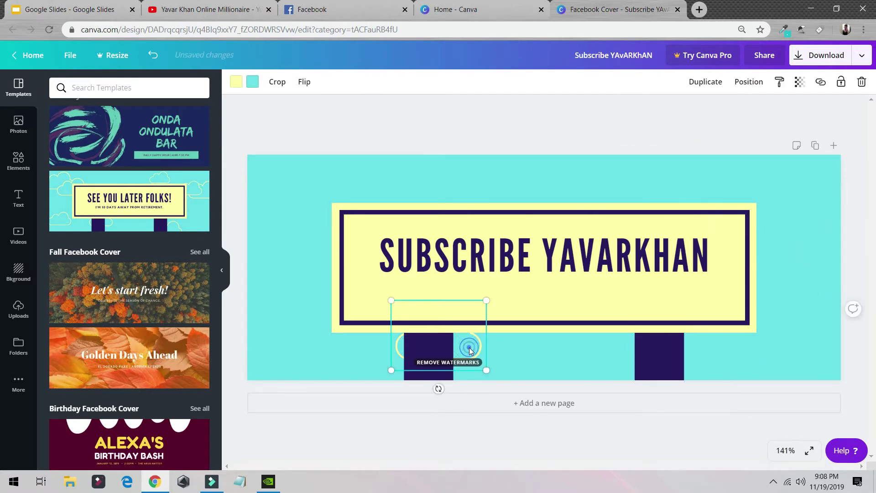
{"action": "key", "text": "Delete"}
- Download the Canva cover as a PNG and return to Facebook's cover photo step
{"action": "left_click", "coordinate": [821, 54]}
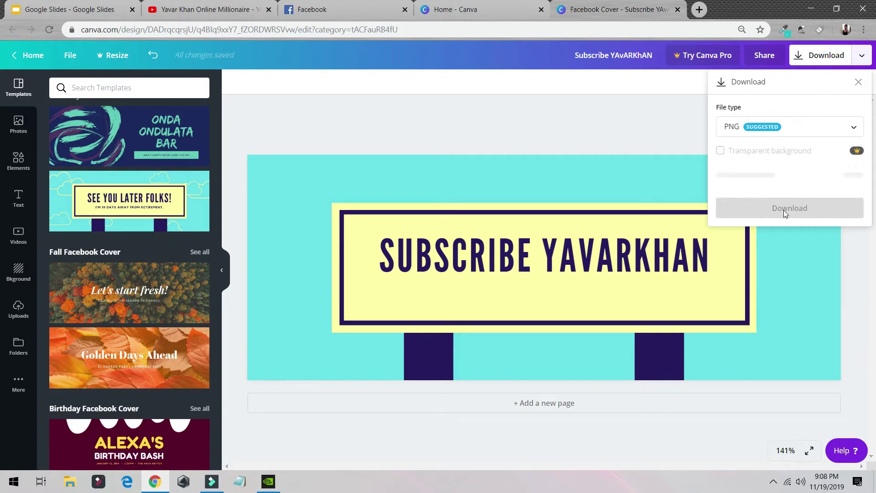
{"action": "left_click", "coordinate": [787, 192]}
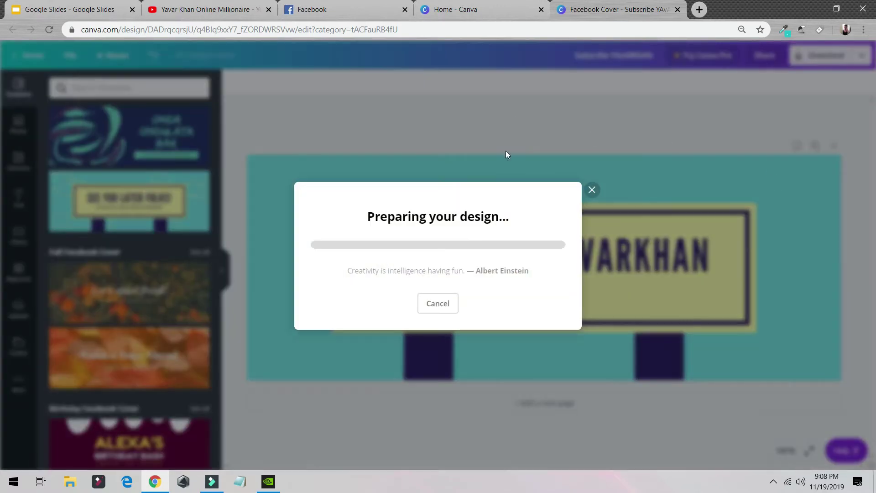
{"action": "double_click", "coordinate": [121, 30]}
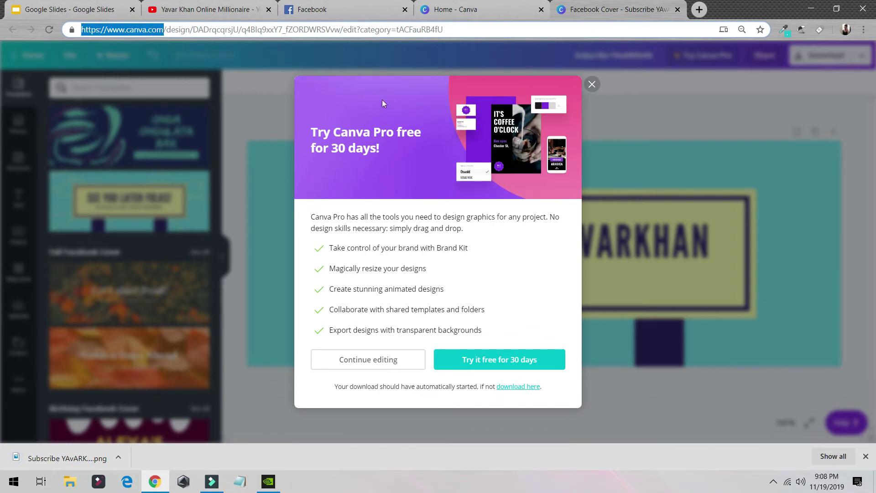
{"action": "key", "text": "ctrl+shift+Tab"}
{"action": "key", "text": "ctrl+shift+Tab"}
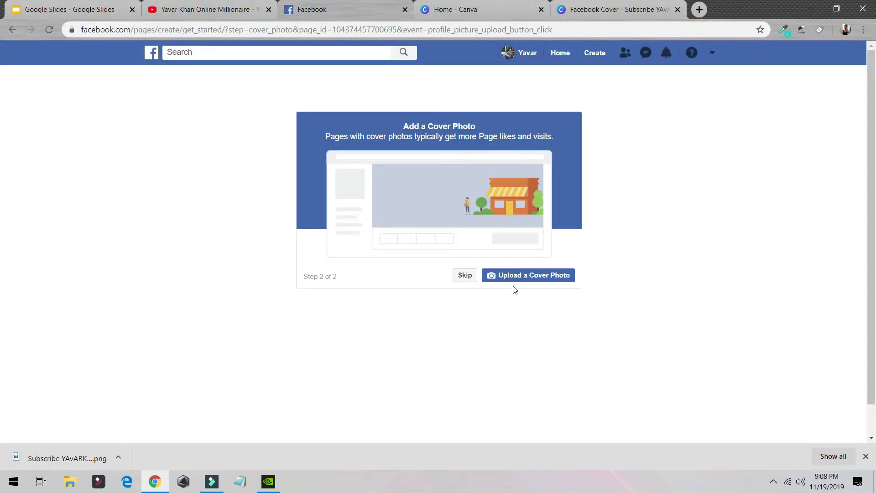
- Upload the downloaded Canva PNG from Downloads as the Test2 cover photo
{"action": "left_click", "coordinate": [519, 278]}
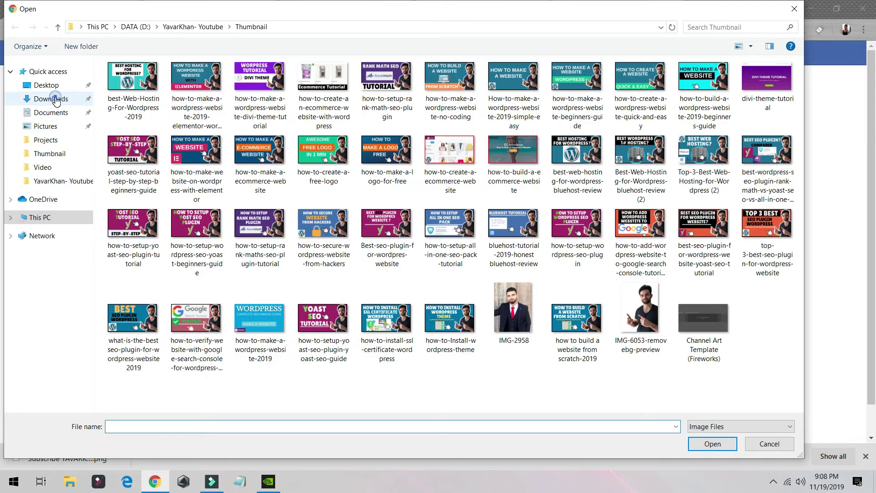
{"action": "left_click", "coordinate": [51, 98]}
{"action": "double_click", "coordinate": [127, 108]}
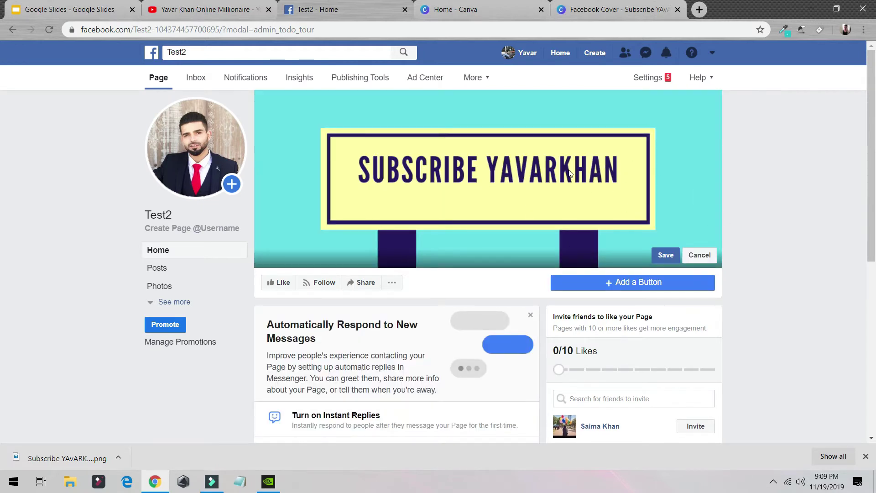
- Save the subscribe banner as the cover, check its feed post, and open page Settings
{"action": "left_click", "coordinate": [662, 255]}
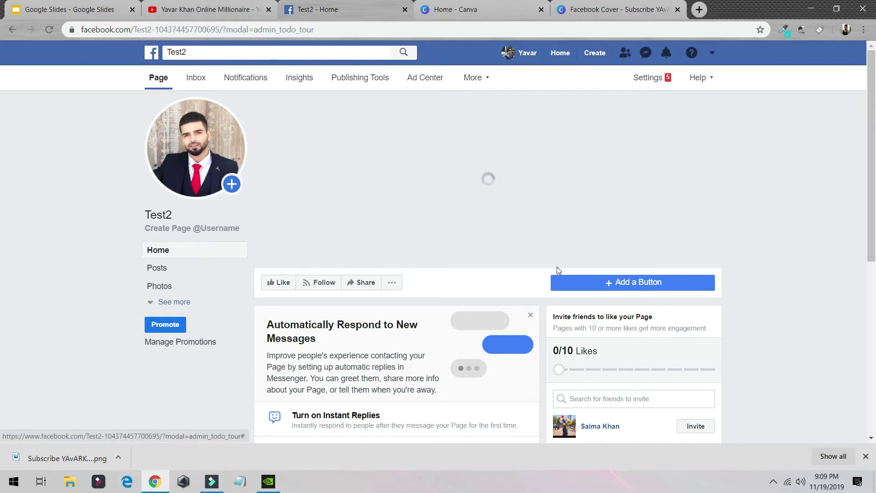
{"action": "scroll", "coordinate": [450, 172], "scroll_direction": "down", "scroll_amount": 9}
{"action": "scroll", "coordinate": [332, 192], "scroll_direction": "up", "scroll_amount": 6}
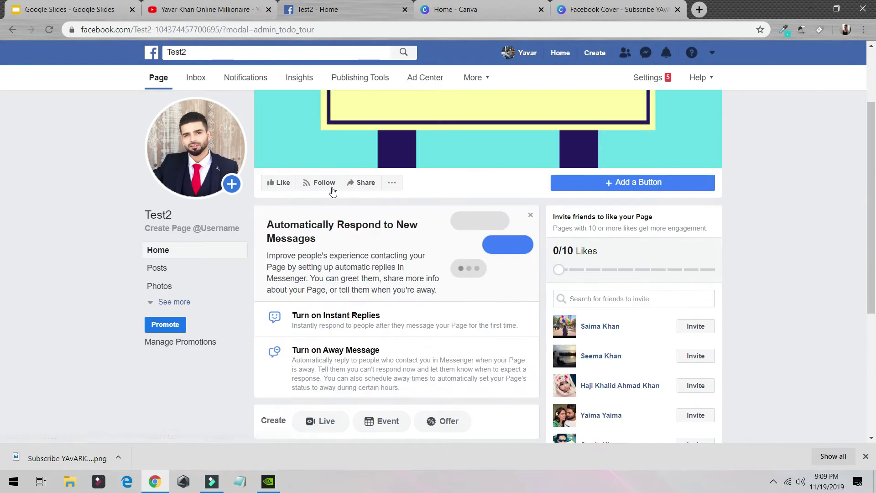
{"action": "scroll", "coordinate": [352, 249], "scroll_direction": "down", "scroll_amount": 2}
{"action": "scroll", "coordinate": [389, 247], "scroll_direction": "up", "scroll_amount": 2}
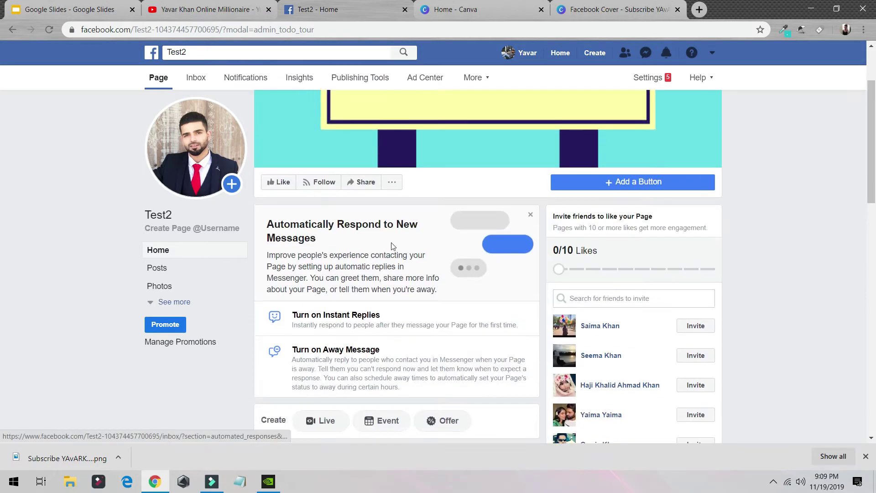
{"action": "scroll", "coordinate": [389, 248], "scroll_direction": "down", "scroll_amount": 7}
{"action": "scroll", "coordinate": [506, 231], "scroll_direction": "up", "scroll_amount": 3}
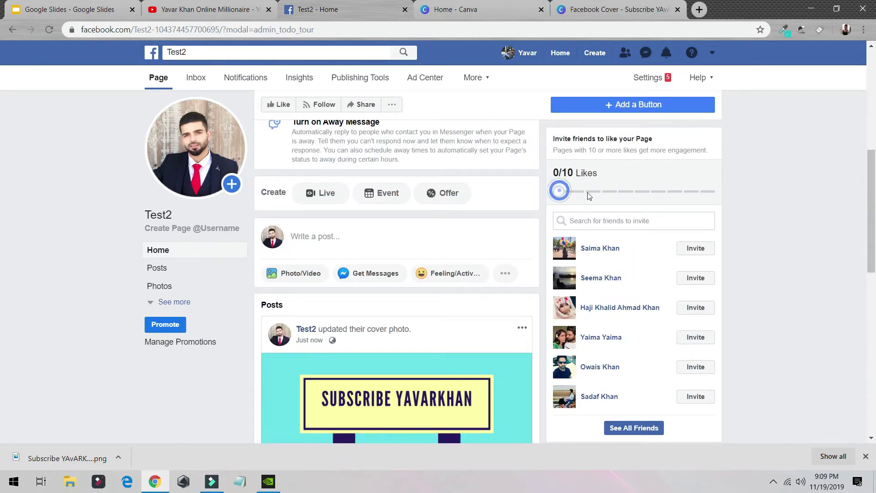
{"action": "scroll", "coordinate": [693, 273], "scroll_direction": "down", "scroll_amount": 3}
{"action": "scroll", "coordinate": [695, 236], "scroll_direction": "down", "scroll_amount": 10}
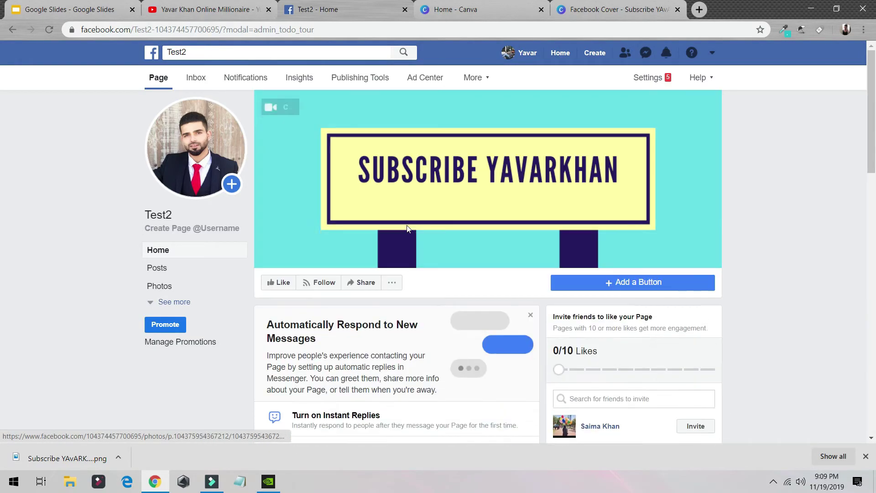
{"action": "scroll", "coordinate": [485, 277], "scroll_direction": "down", "scroll_amount": 5}
{"action": "scroll", "coordinate": [486, 278], "scroll_direction": "up", "scroll_amount": 1}
{"action": "scroll", "coordinate": [487, 278], "scroll_direction": "up", "scroll_amount": 4}
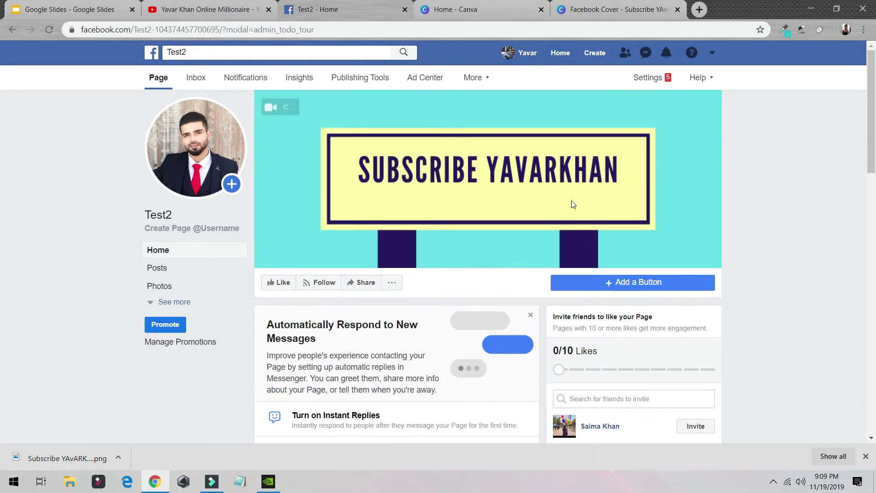
{"action": "left_click", "coordinate": [655, 79]}
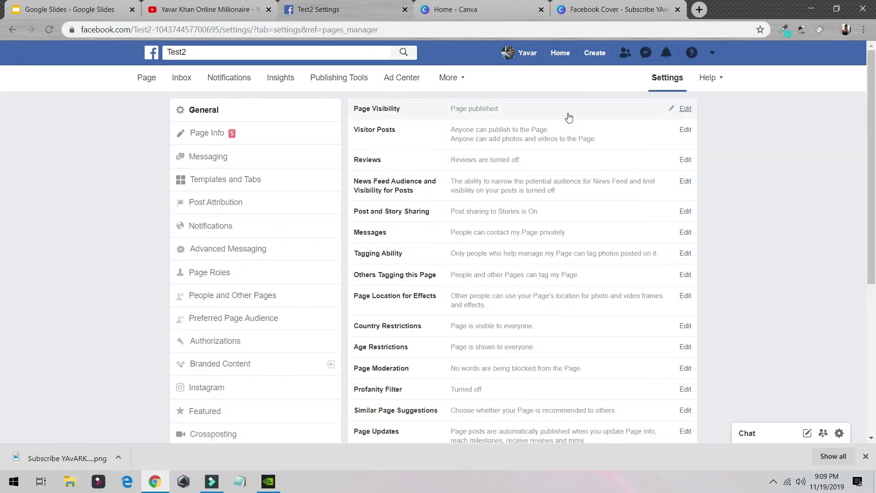
{"action": "scroll", "coordinate": [593, 155], "scroll_direction": "down", "scroll_amount": 5}
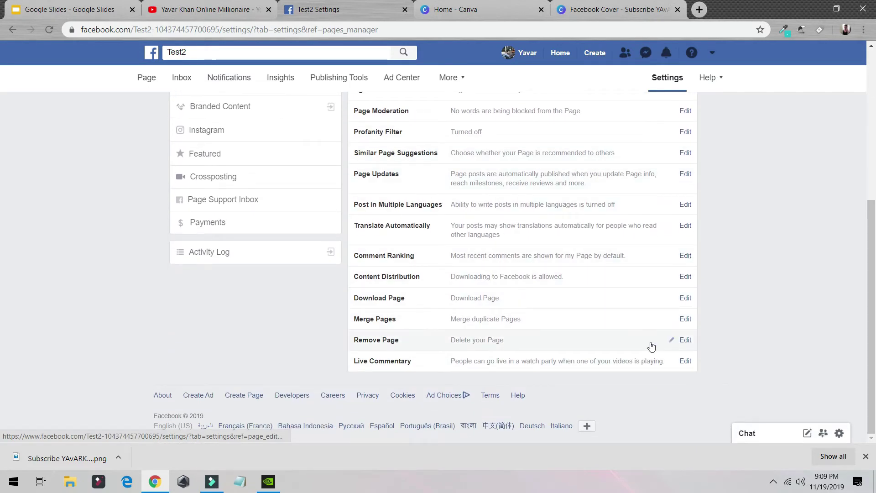
{"action": "scroll", "coordinate": [498, 278], "scroll_direction": "up", "scroll_amount": 2}
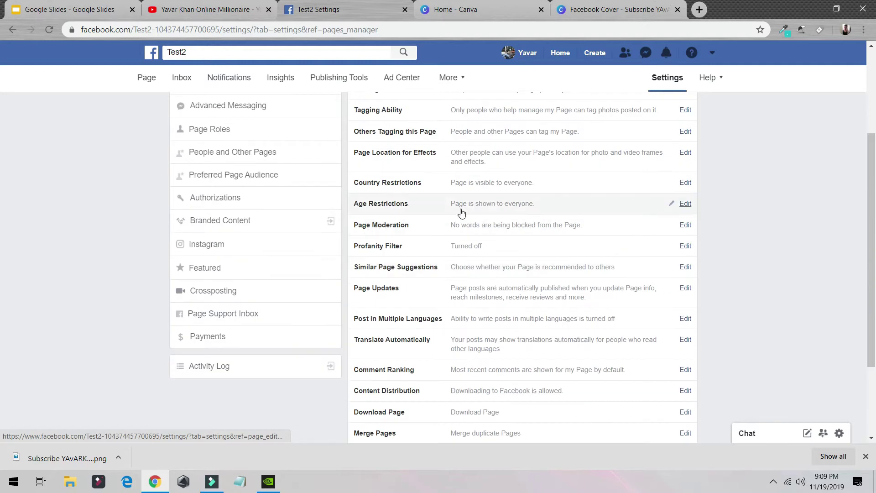
{"action": "scroll", "coordinate": [411, 203], "scroll_direction": "up", "scroll_amount": 2}
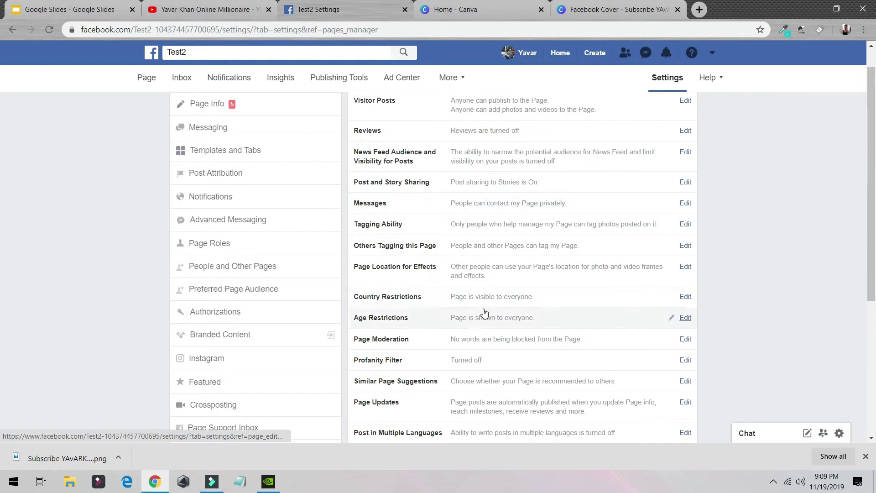
{"action": "scroll", "coordinate": [414, 317], "scroll_direction": "up", "scroll_amount": 1}
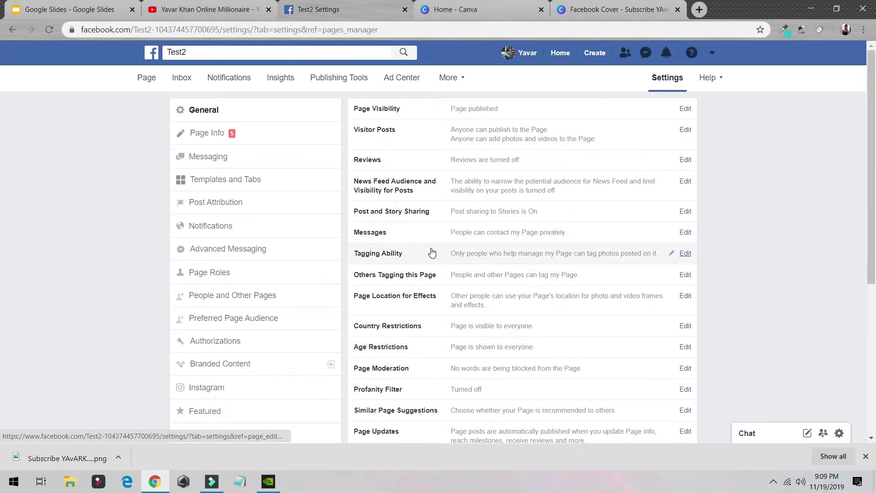
- In Page Info, save the page description 'this is a demo page'
{"action": "left_click", "coordinate": [246, 133]}
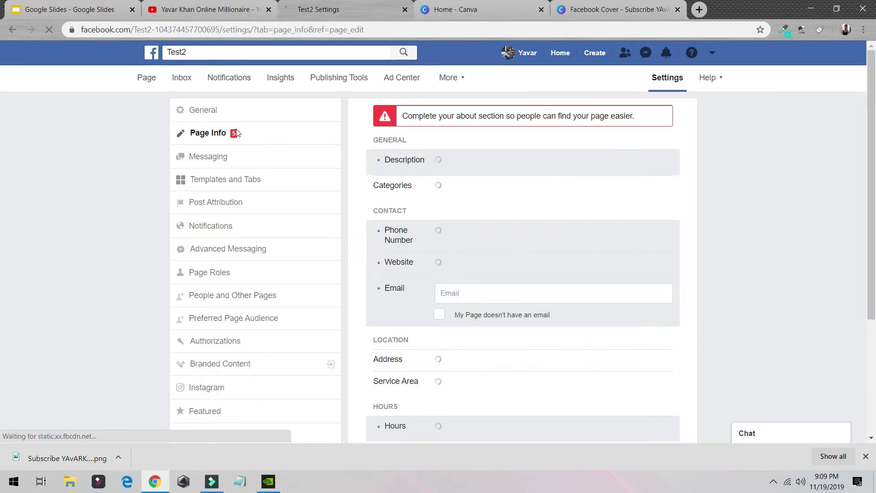
{"action": "left_click", "coordinate": [487, 172]}
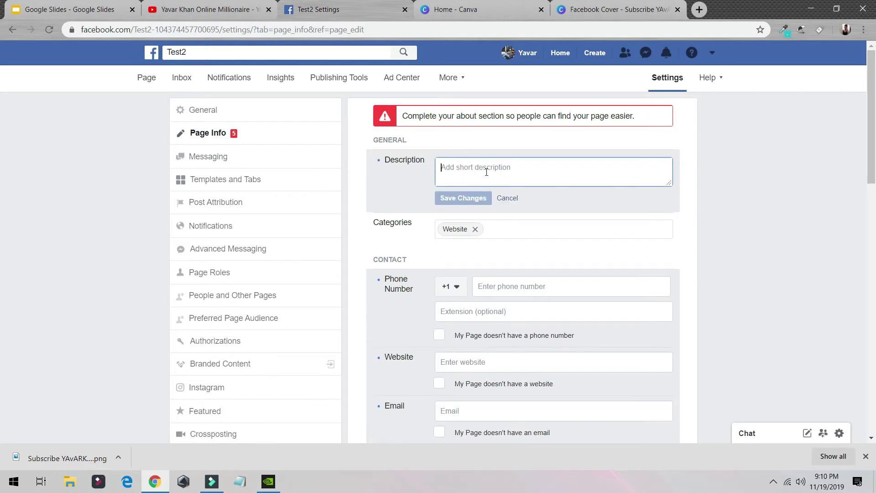
{"action": "type", "text": "this is a demo page"}
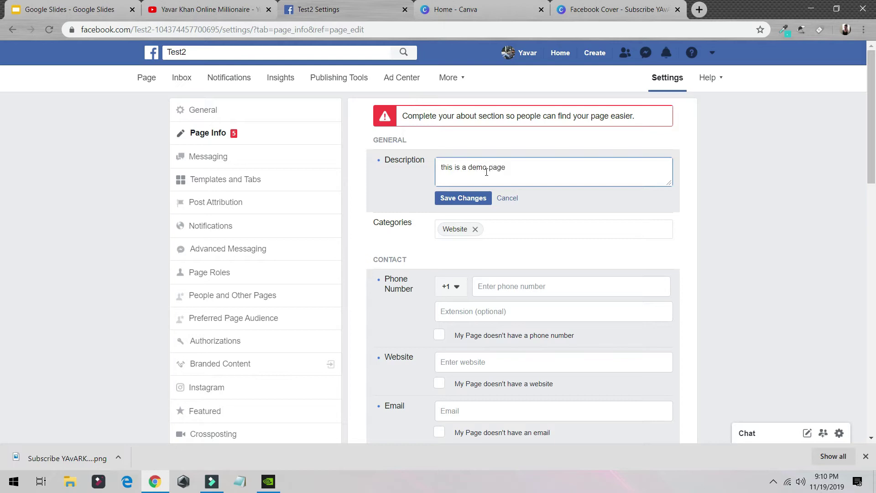
{"action": "left_click", "coordinate": [462, 202]}
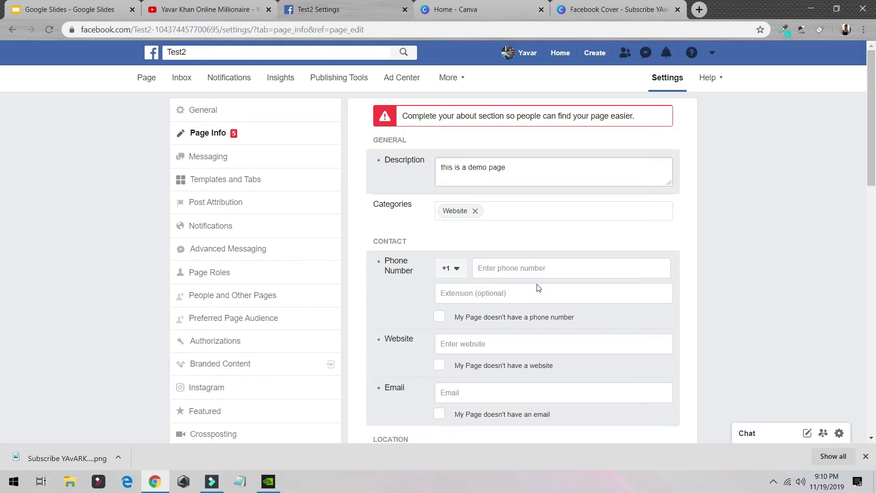
- Enter website demo.com and a contact e-mail address, then save the changes
{"action": "scroll", "coordinate": [537, 288], "scroll_direction": "down", "scroll_amount": 3}
{"action": "left_click", "coordinate": [462, 224]}
{"action": "type", "text": "demo.c"}
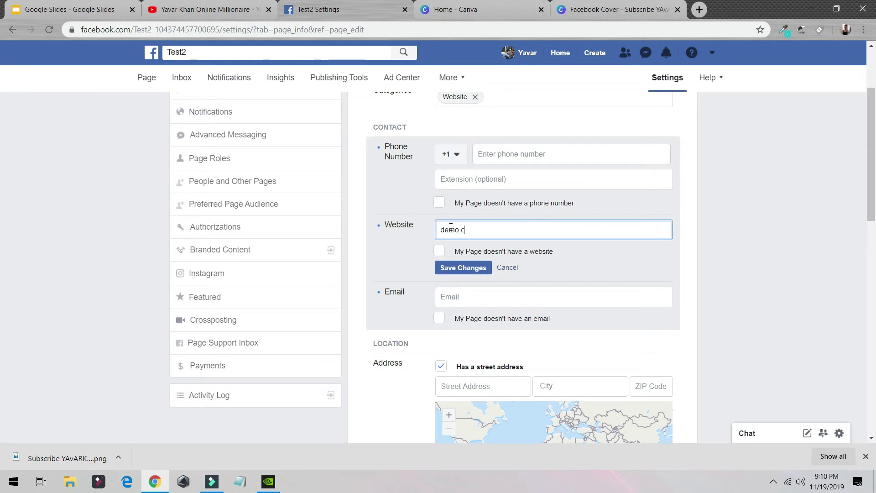
{"action": "type", "text": "om"}
{"action": "key", "text": "Tab"}
{"action": "key", "text": "Tab"}
{"action": "key", "text": "Tab"}
{"action": "key", "text": "Tab"}
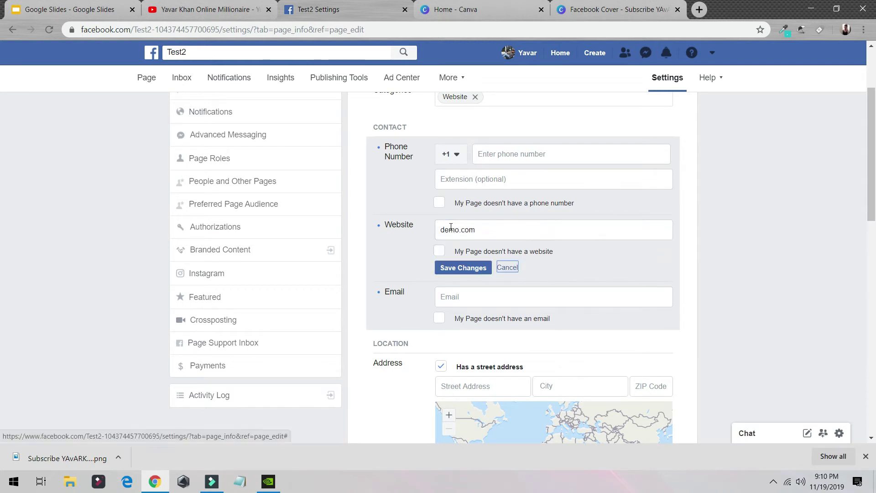
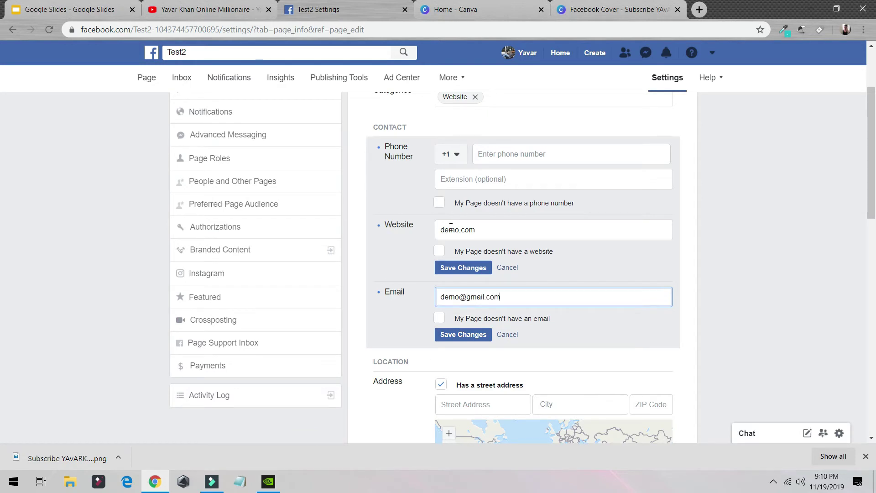
{"action": "left_click", "coordinate": [489, 340]}
{"action": "scroll", "coordinate": [456, 320], "scroll_direction": "down", "scroll_amount": 8}
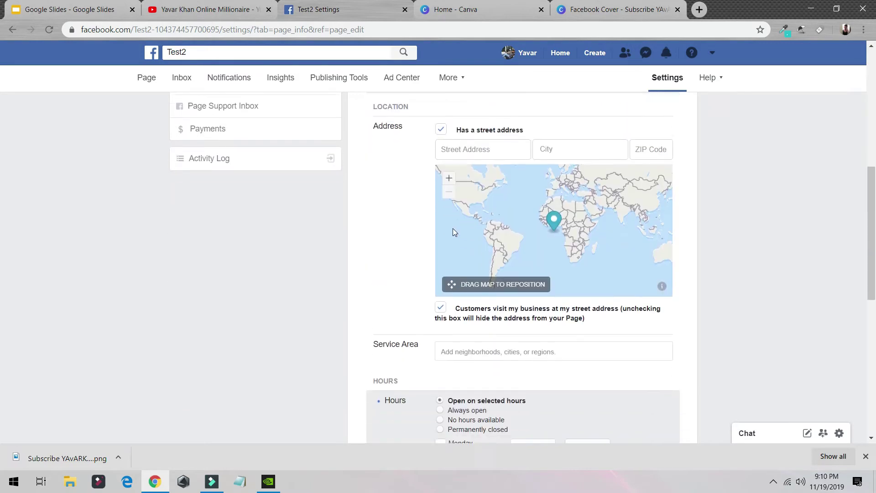
{"action": "scroll", "coordinate": [488, 264], "scroll_direction": "down", "scroll_amount": 6}
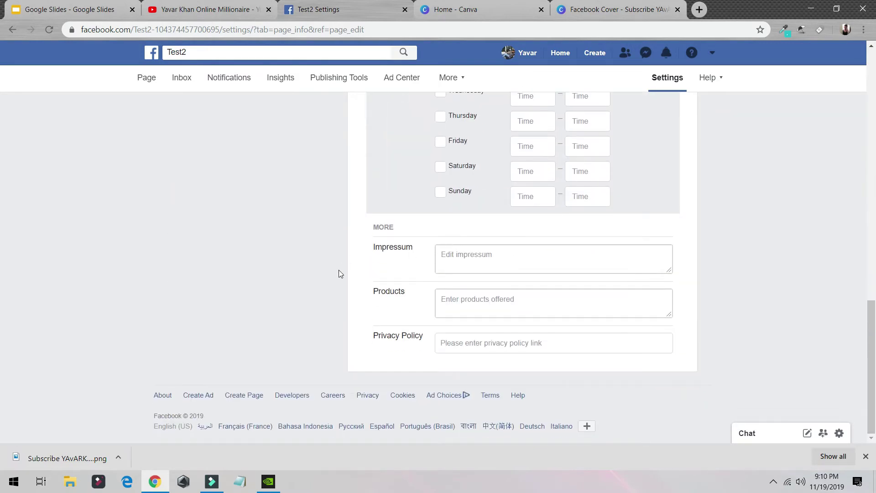
{"action": "scroll", "coordinate": [338, 273], "scroll_direction": "up", "scroll_amount": 12}
{"action": "scroll", "coordinate": [552, 305], "scroll_direction": "down", "scroll_amount": 12}
{"action": "scroll", "coordinate": [478, 355], "scroll_direction": "up", "scroll_amount": 15}
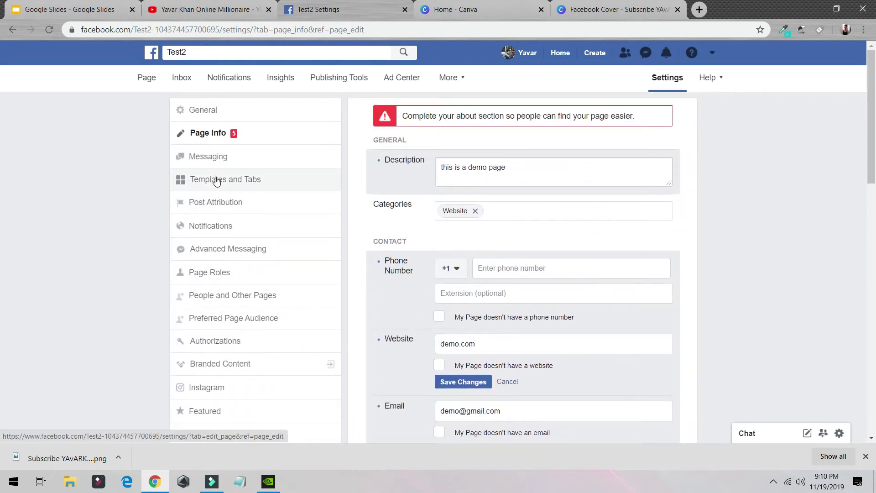
- Look over the Messaging settings, then open Templates and Tabs showing the Shopping template
{"action": "left_click", "coordinate": [199, 162]}
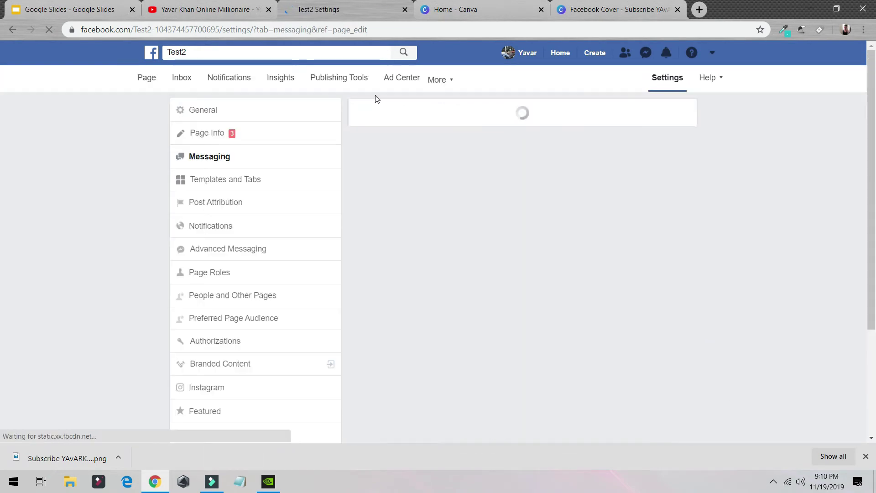
{"action": "scroll", "coordinate": [456, 218], "scroll_direction": "down", "scroll_amount": 8}
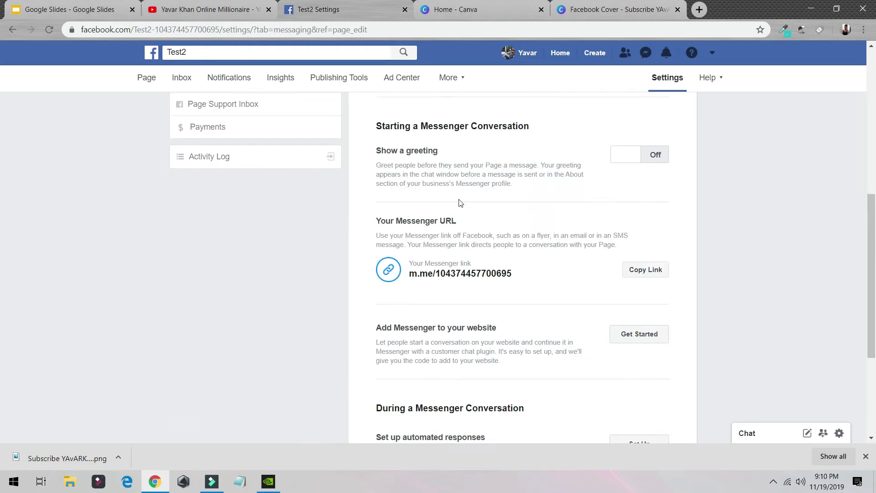
{"action": "scroll", "coordinate": [460, 203], "scroll_direction": "down", "scroll_amount": 2}
{"action": "scroll", "coordinate": [508, 220], "scroll_direction": "up", "scroll_amount": 10}
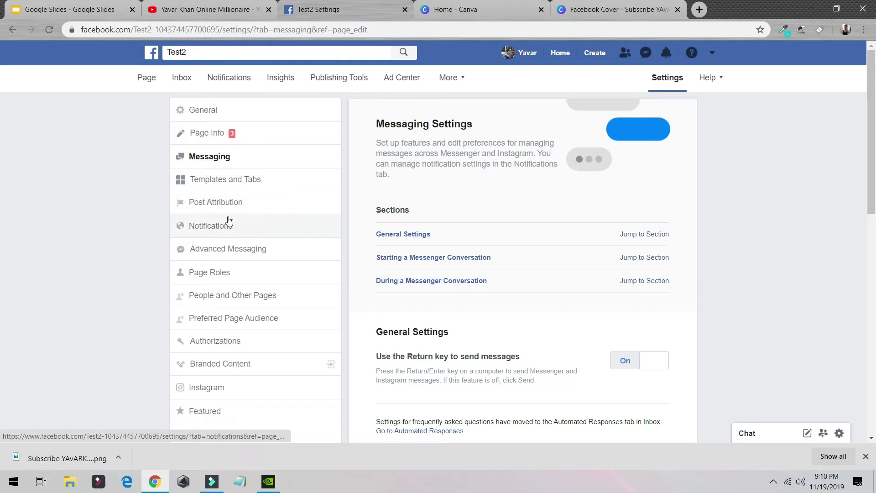
{"action": "left_click", "coordinate": [224, 184]}
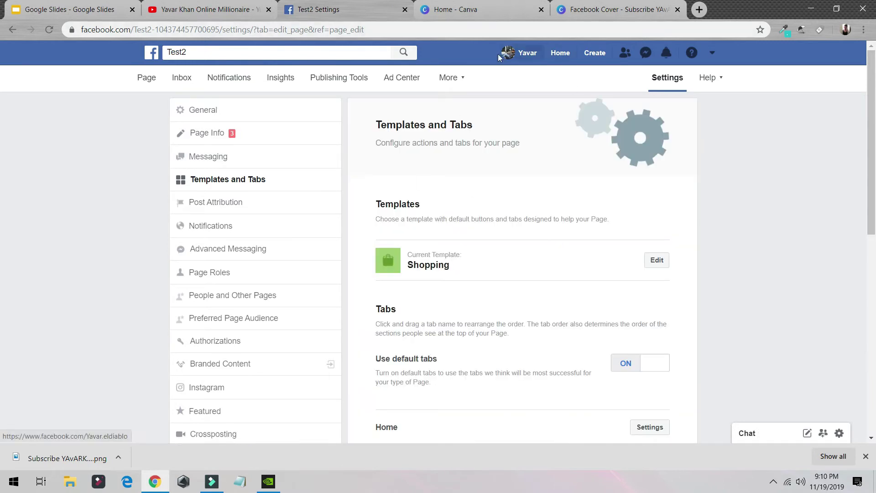
- Open the Test2 page in a new tab from the account menu and view it
{"action": "left_click", "coordinate": [713, 54]}
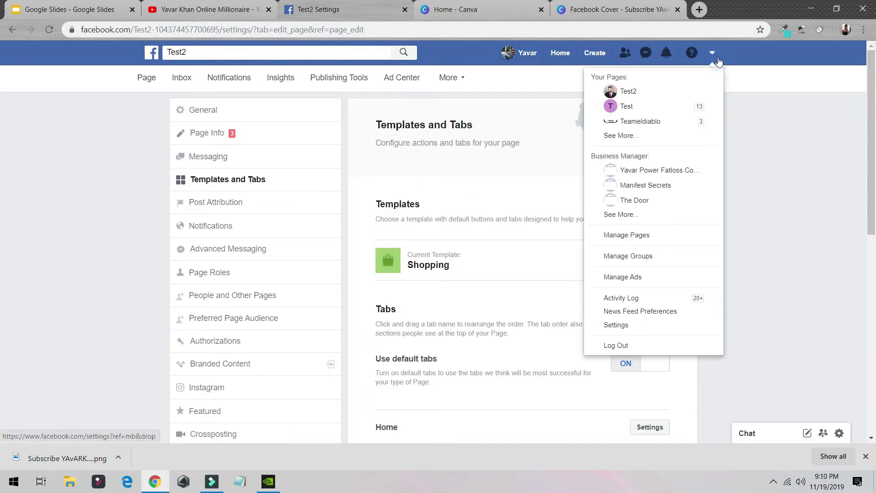
{"action": "middle_click", "coordinate": [625, 91]}
{"action": "left_click", "coordinate": [78, 201]}
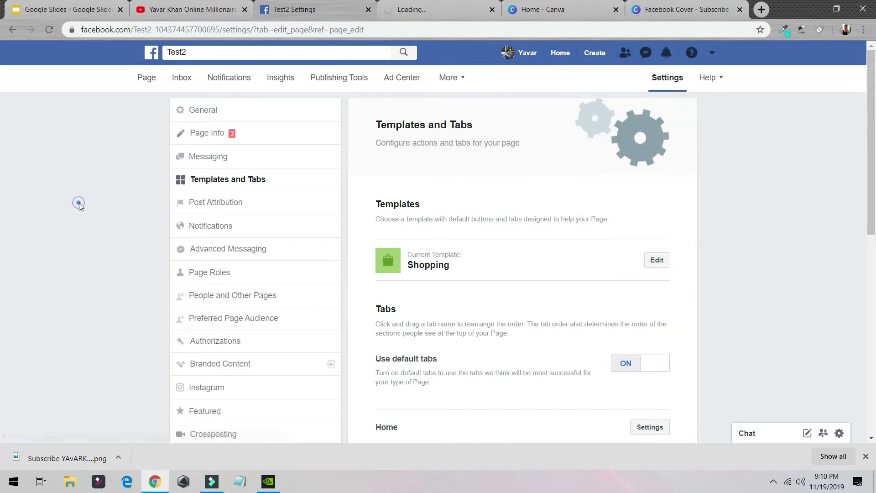
{"action": "scroll", "coordinate": [363, 221], "scroll_direction": "down", "scroll_amount": 5}
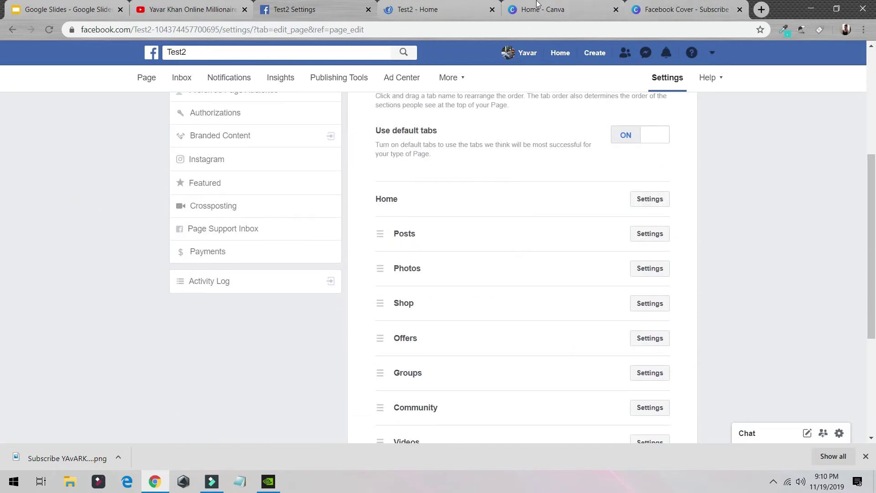
{"action": "left_click", "coordinate": [440, 7]}
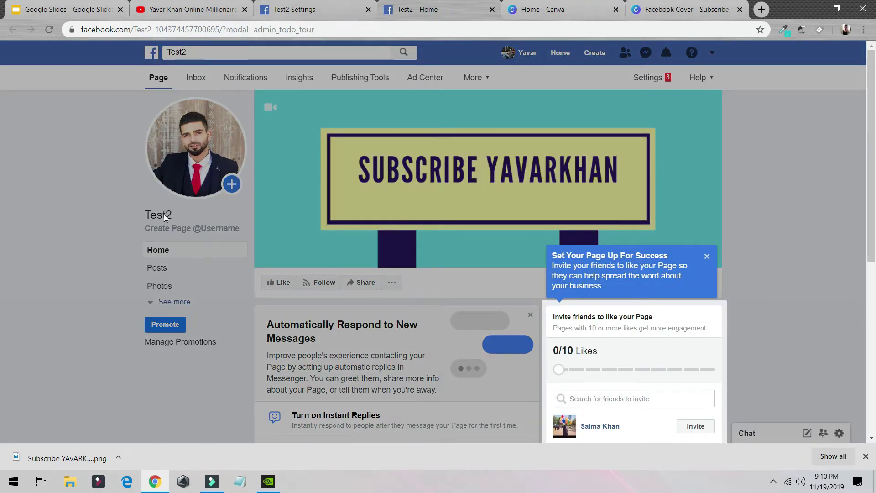
- Back in Settings, drag the Posts tab back into place and open Post Attribution
{"action": "left_click", "coordinate": [313, 11]}
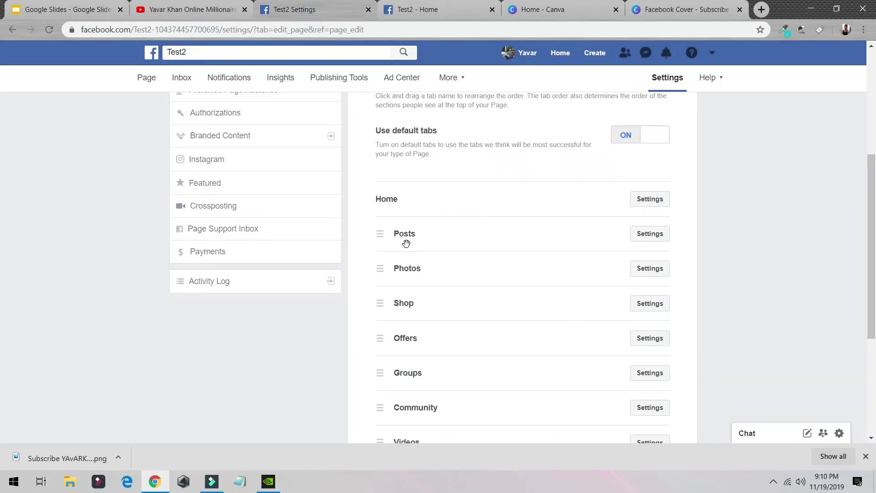
{"action": "scroll", "coordinate": [413, 295], "scroll_direction": "down", "scroll_amount": 5}
{"action": "scroll", "coordinate": [446, 234], "scroll_direction": "up", "scroll_amount": 5}
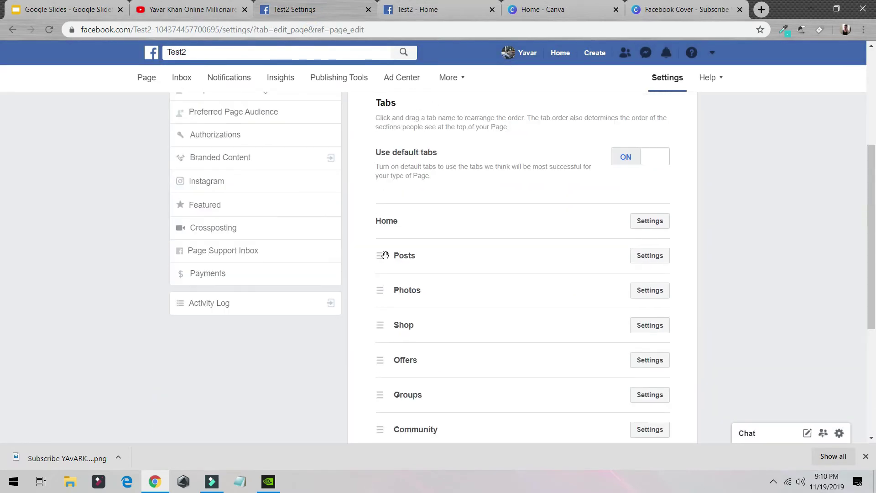
{"action": "mouse_move", "coordinate": [372, 256]}
{"action": "left_mouse_down"}
{"action": "mouse_move", "coordinate": [381, 292]}
{"action": "mouse_move", "coordinate": [382, 250]}
{"action": "left_mouse_up"}
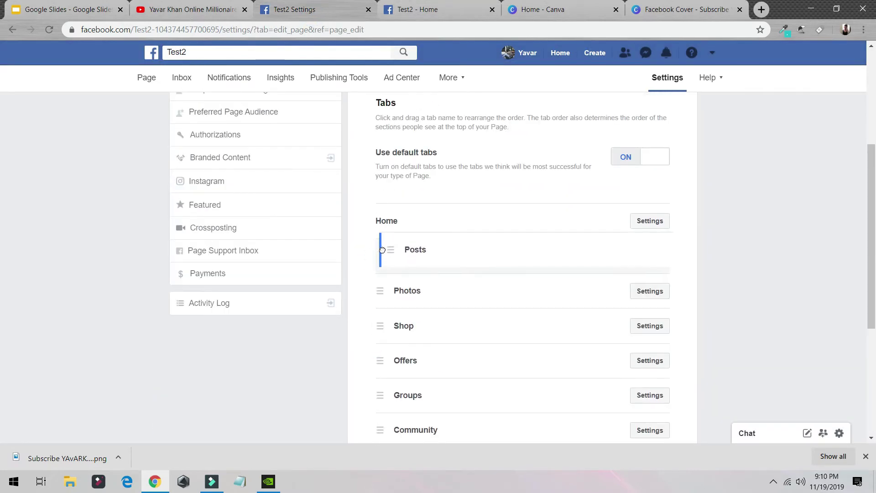
{"action": "scroll", "coordinate": [249, 196], "scroll_direction": "up", "scroll_amount": 4}
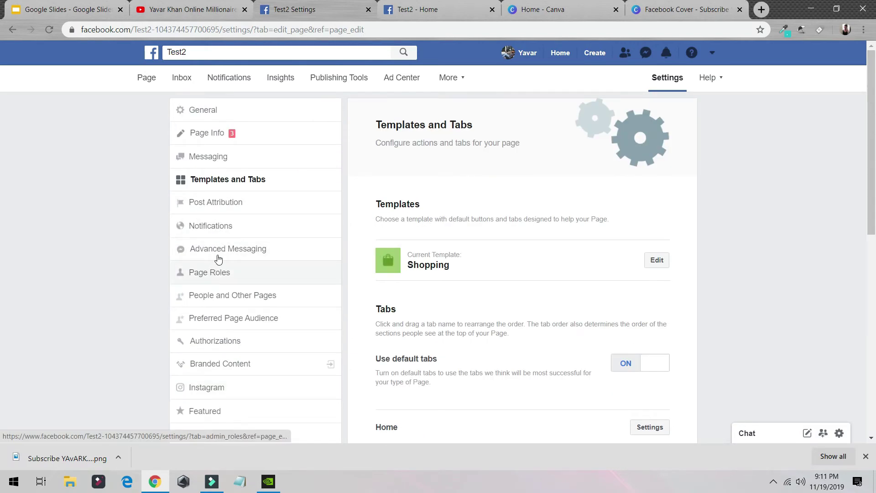
{"action": "left_click", "coordinate": [221, 209]}
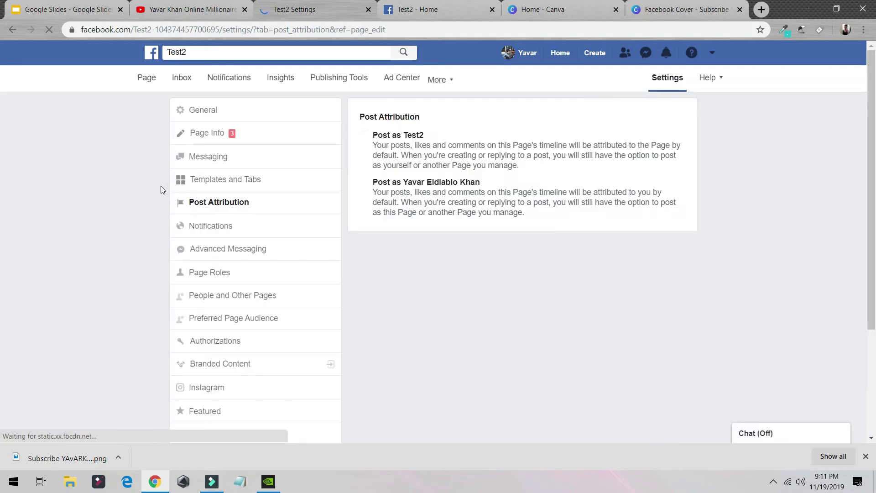
- Review the Notifications and Advanced Messaging settings, then open Page Roles
{"action": "left_click", "coordinate": [204, 224]}
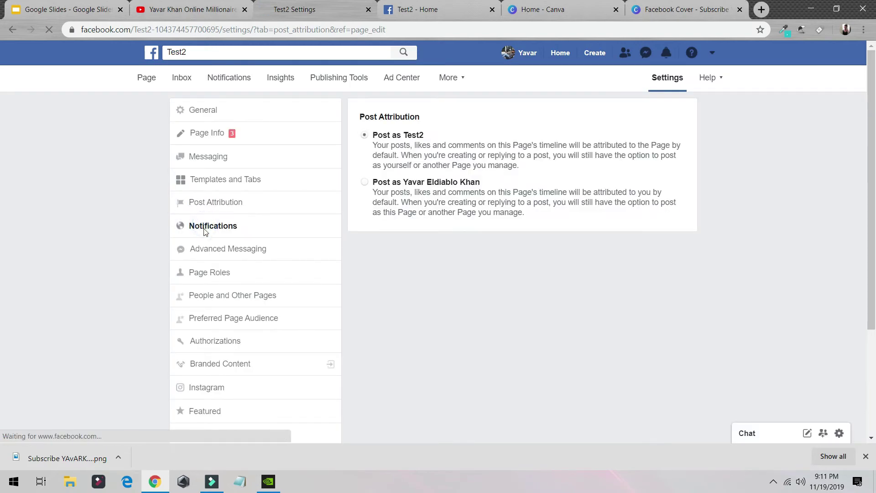
{"action": "scroll", "coordinate": [283, 221], "scroll_direction": "down", "scroll_amount": 3}
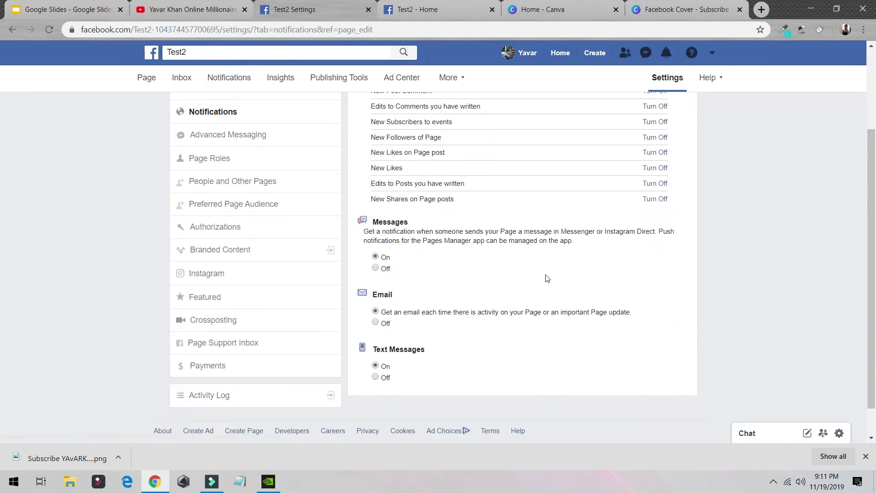
{"action": "scroll", "coordinate": [273, 215], "scroll_direction": "up", "scroll_amount": 3}
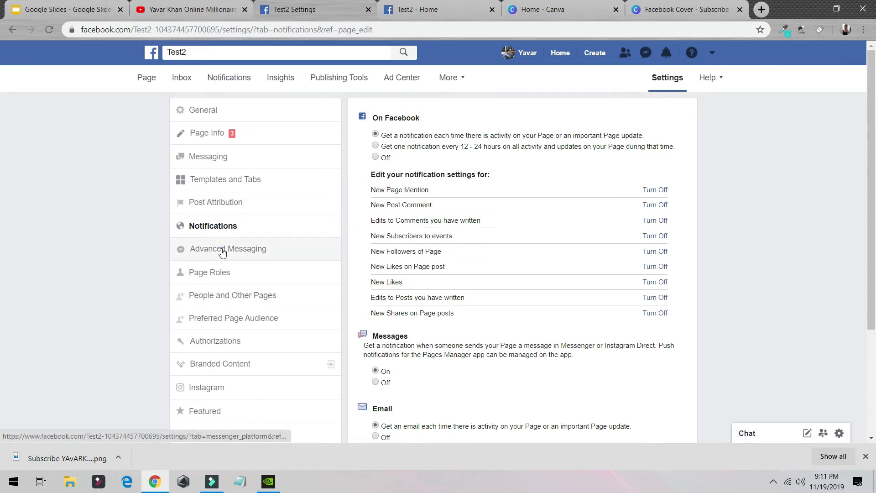
{"action": "left_click", "coordinate": [226, 249]}
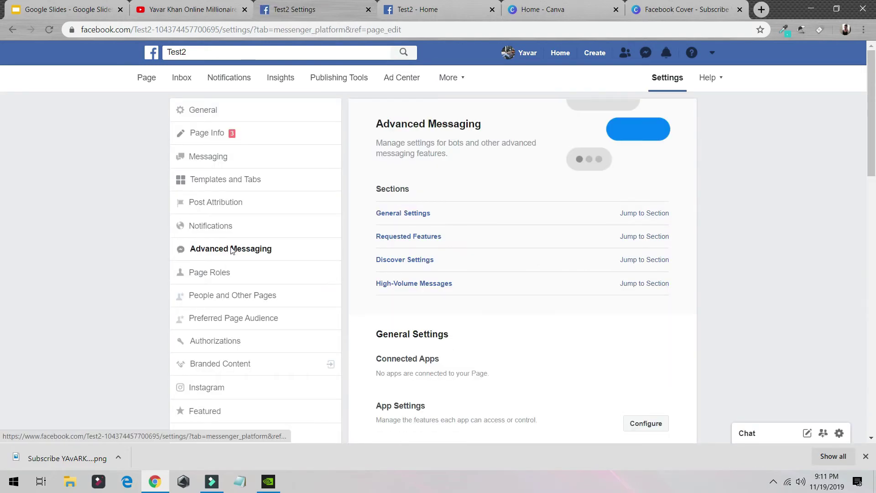
{"action": "scroll", "coordinate": [372, 275], "scroll_direction": "down", "scroll_amount": 5}
{"action": "scroll", "coordinate": [372, 274], "scroll_direction": "down", "scroll_amount": 5}
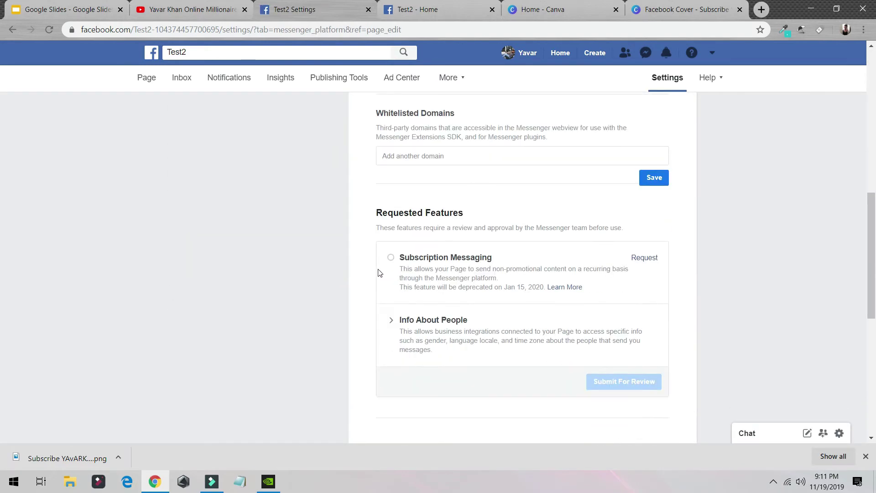
{"action": "scroll", "coordinate": [368, 264], "scroll_direction": "up", "scroll_amount": 10}
{"action": "left_click", "coordinate": [204, 274]}
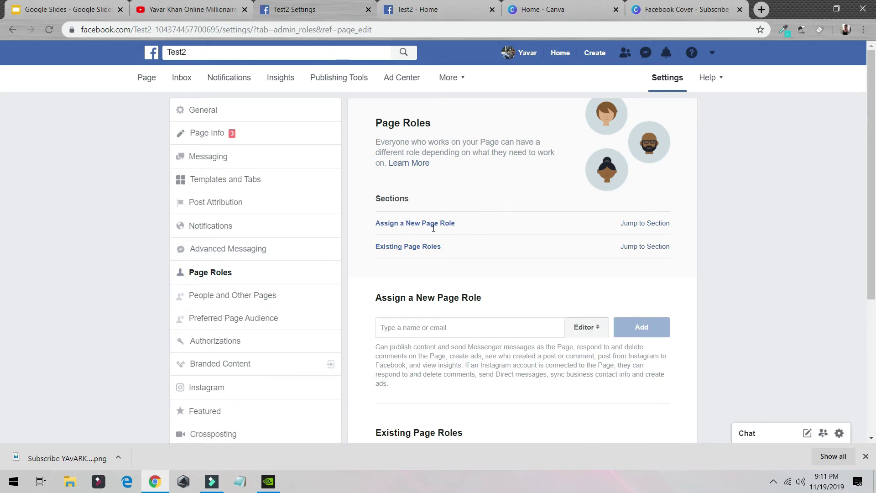
- Check the new-role person field, available roles and existing admin, then open People and Other Pages
{"action": "left_click", "coordinate": [475, 332]}
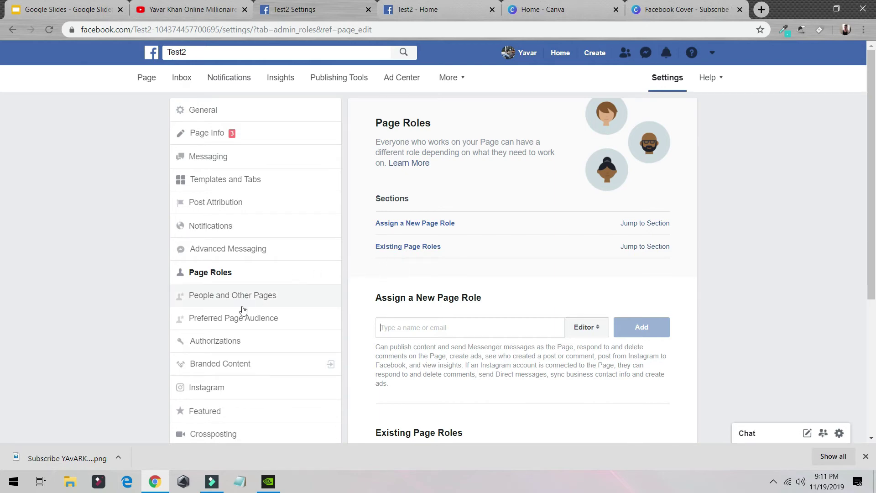
{"action": "scroll", "coordinate": [598, 292], "scroll_direction": "down", "scroll_amount": 2}
{"action": "left_click", "coordinate": [586, 213]}
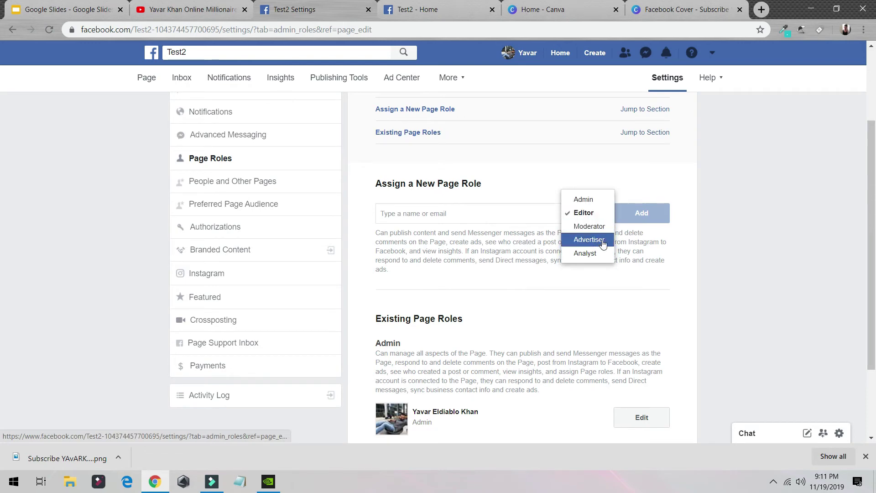
{"action": "scroll", "coordinate": [468, 292], "scroll_direction": "down", "scroll_amount": 3}
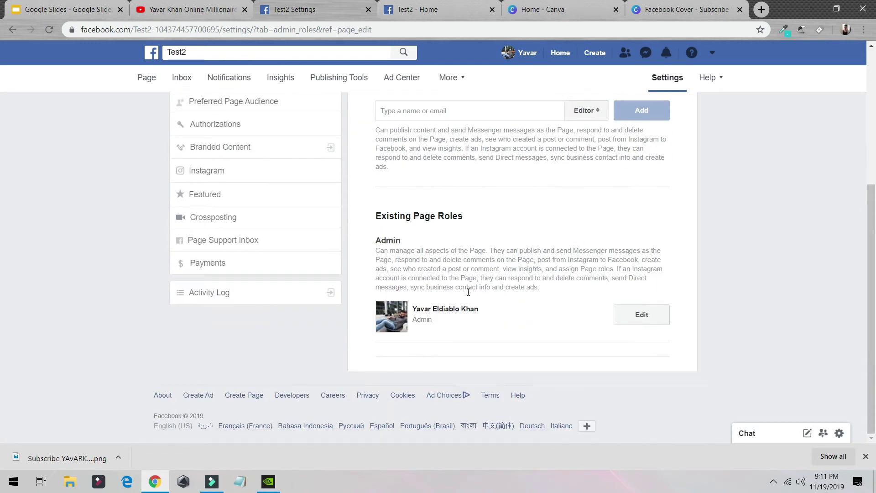
{"action": "triple_click", "coordinate": [440, 325]}
{"action": "scroll", "coordinate": [425, 299], "scroll_direction": "up", "scroll_amount": 5}
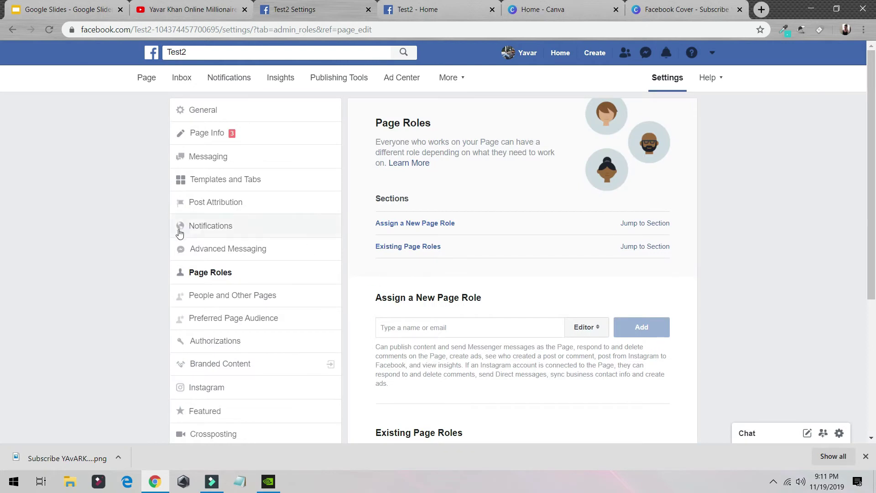
{"action": "left_click", "coordinate": [290, 294]}
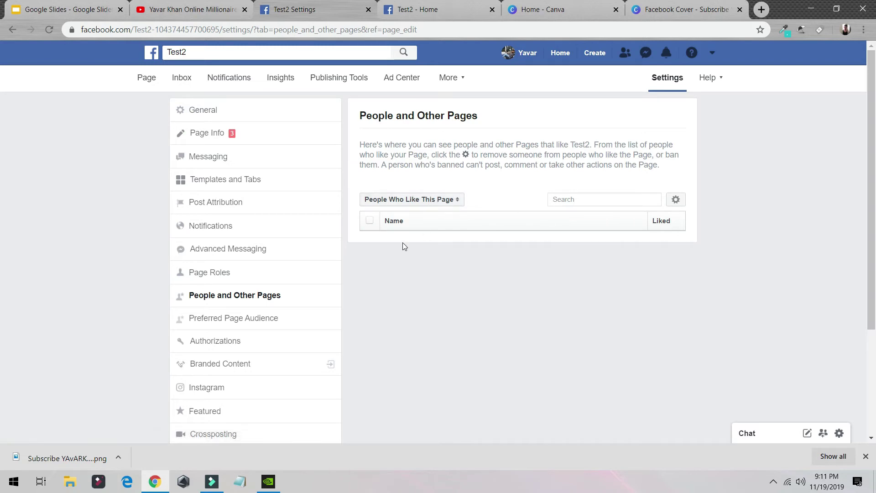
- Check the Instagram connection settings, then open Featured showing no liked Pages
{"action": "scroll", "coordinate": [403, 242], "scroll_direction": "down", "scroll_amount": 3}
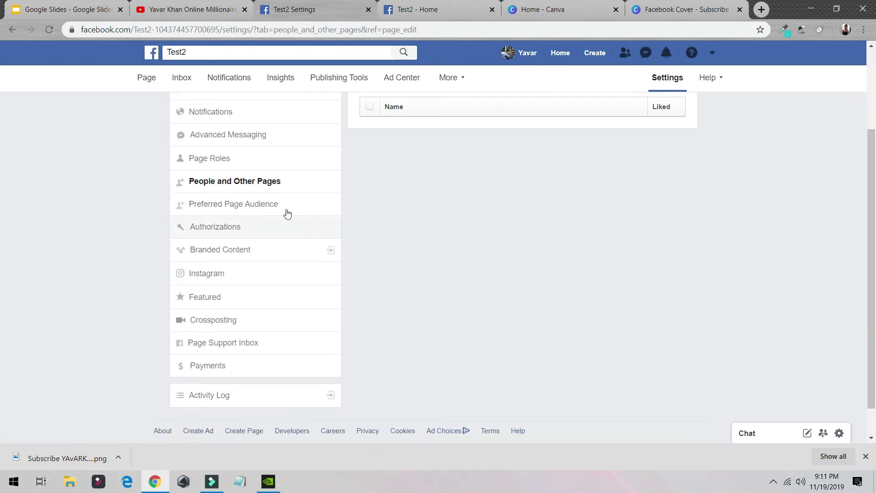
{"action": "left_click", "coordinate": [233, 272]}
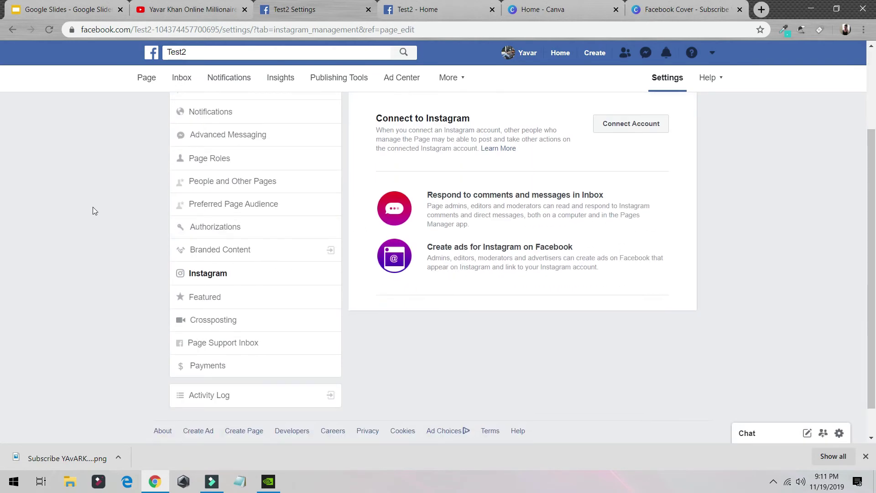
{"action": "left_click", "coordinate": [255, 303]}
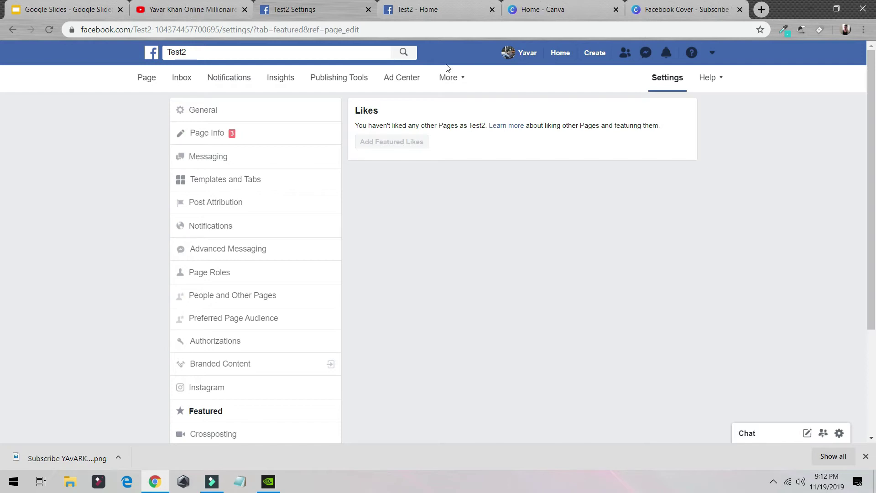
- Open Crossposting and click into its Add Page field
{"action": "scroll", "coordinate": [254, 215], "scroll_direction": "down", "scroll_amount": 3}
{"action": "left_click", "coordinate": [234, 320]}
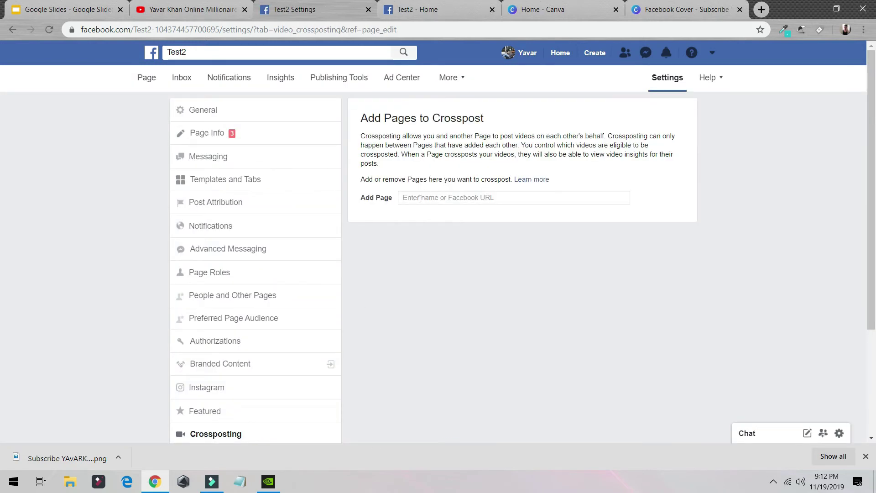
{"action": "left_click", "coordinate": [421, 198]}
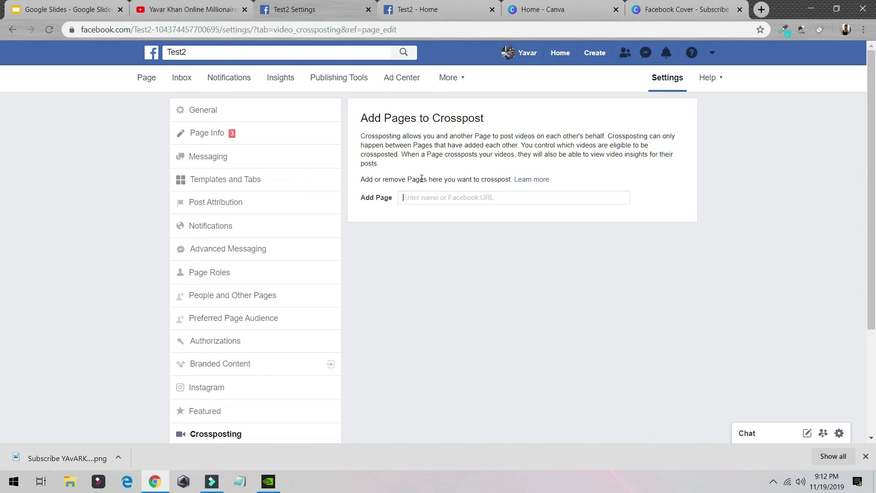
{"action": "scroll", "coordinate": [286, 221], "scroll_direction": "down", "scroll_amount": 3}
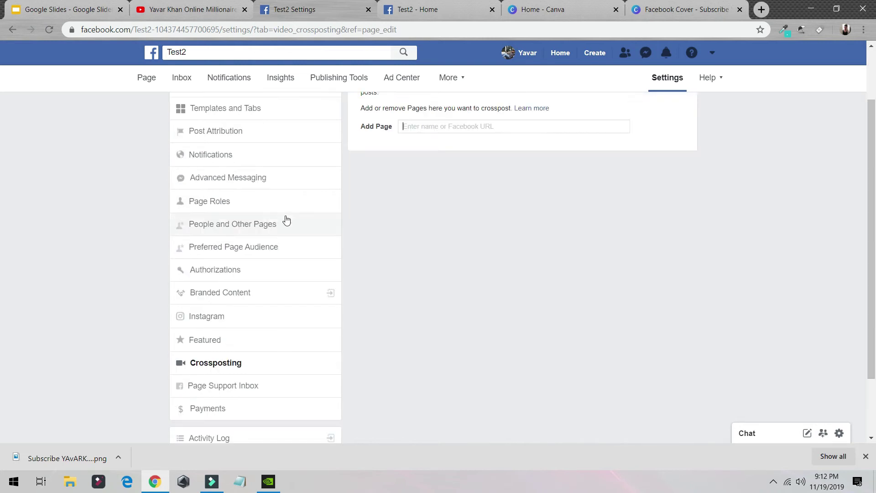
{"action": "scroll", "coordinate": [204, 307], "scroll_direction": "up", "scroll_amount": 3}
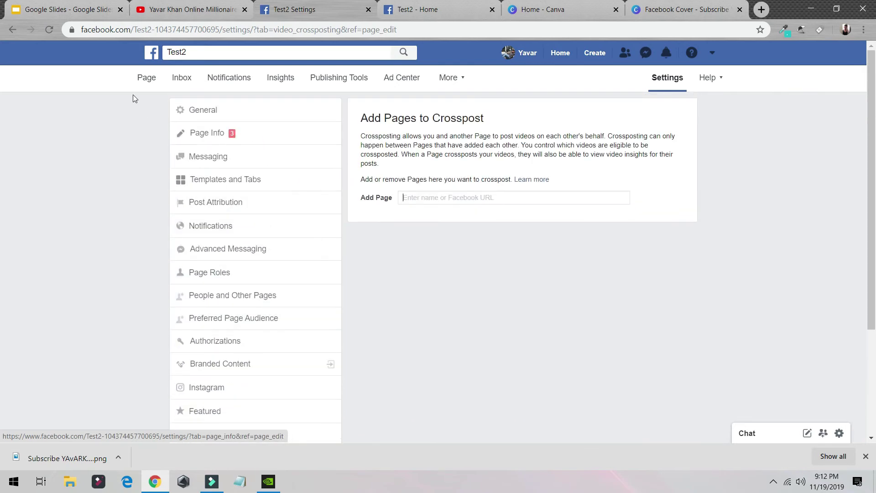
{"action": "scroll", "coordinate": [222, 210], "scroll_direction": "down", "scroll_amount": 3}
- View the empty Page Support Inbox, then the Payments settings with AED currency
{"action": "left_click", "coordinate": [227, 307]}
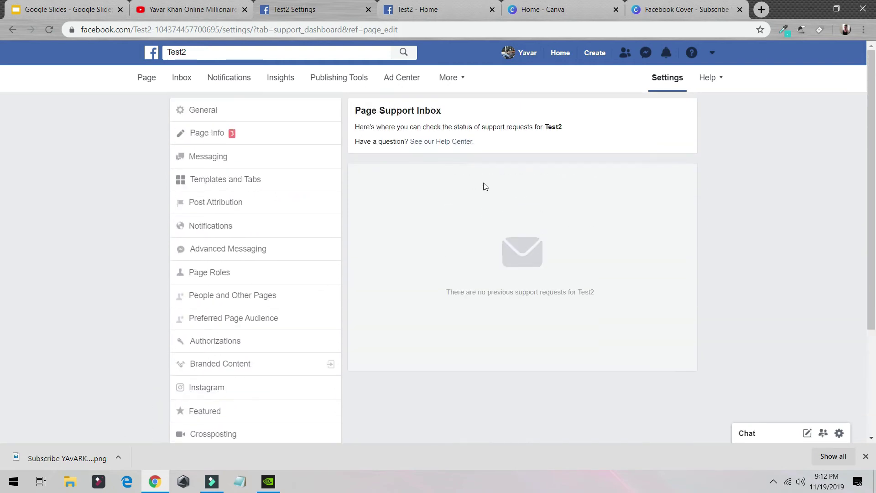
{"action": "scroll", "coordinate": [392, 168], "scroll_direction": "down", "scroll_amount": 3}
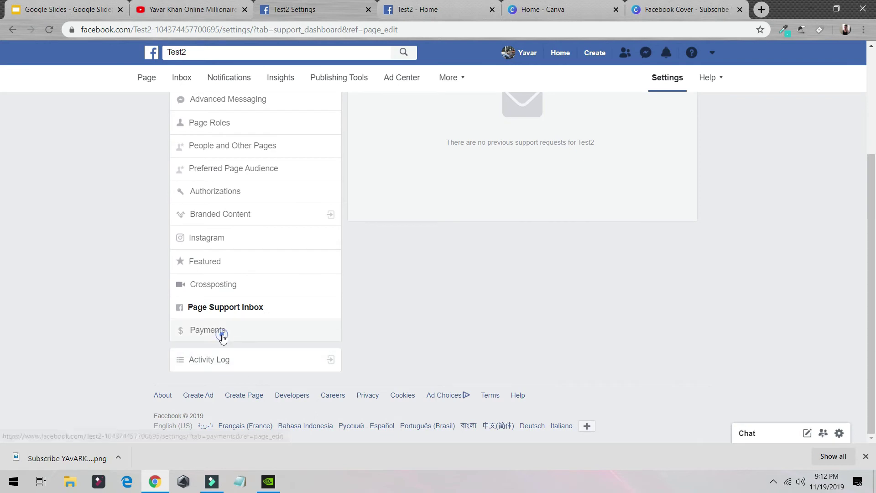
{"action": "left_click", "coordinate": [221, 333]}
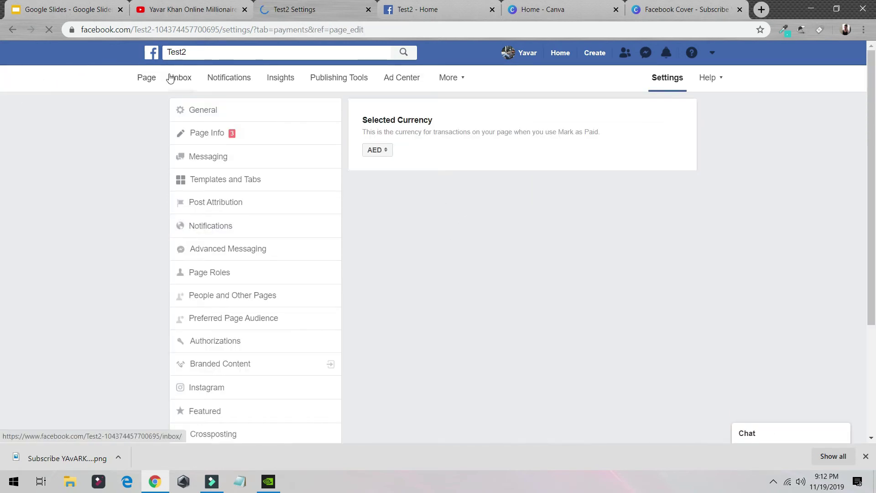
- Go back to the Test2 page home and start an Offer from the Create row
{"action": "left_click", "coordinate": [149, 84]}
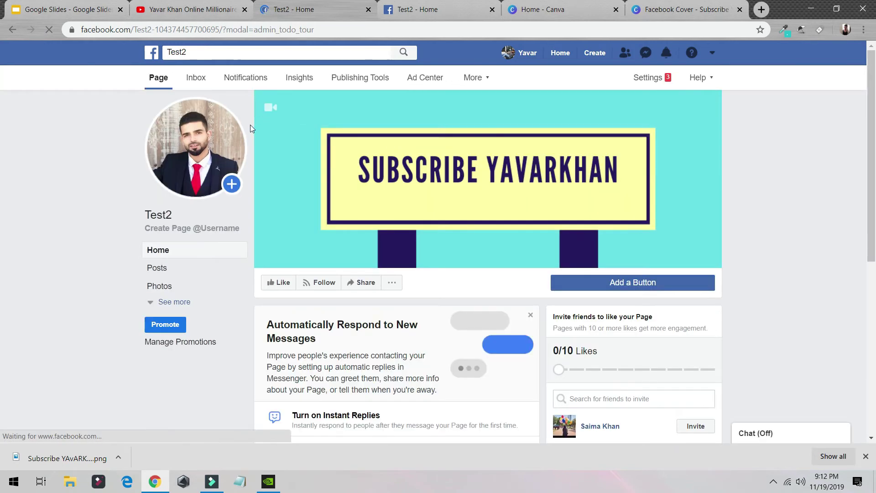
{"action": "scroll", "coordinate": [310, 213], "scroll_direction": "down", "scroll_amount": 2}
{"action": "scroll", "coordinate": [309, 212], "scroll_direction": "down", "scroll_amount": 4}
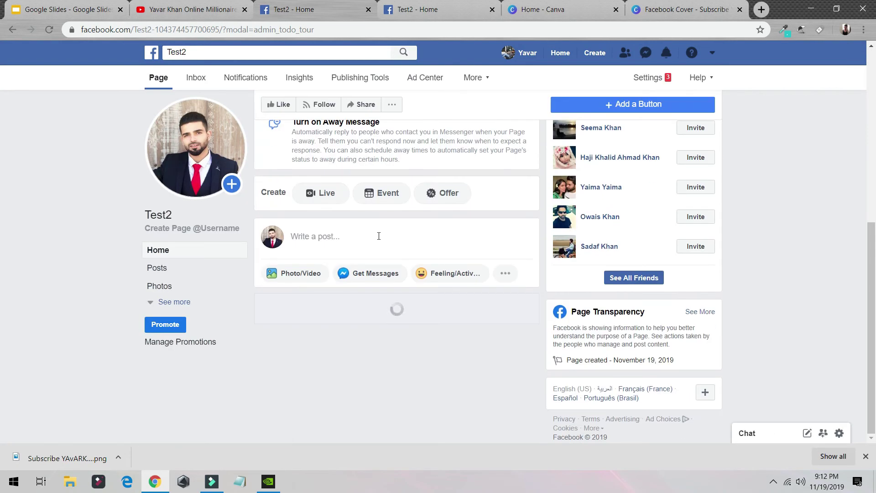
{"action": "scroll", "coordinate": [378, 235], "scroll_direction": "up", "scroll_amount": 2}
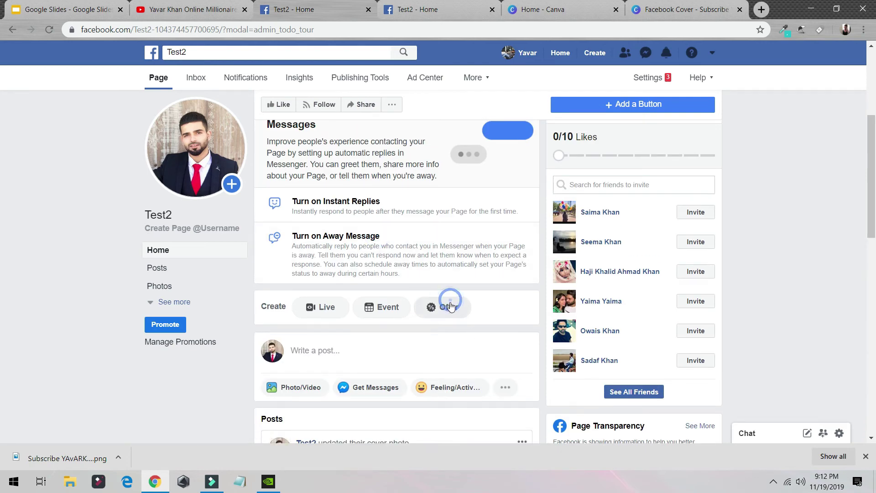
{"action": "left_click", "coordinate": [450, 305]}
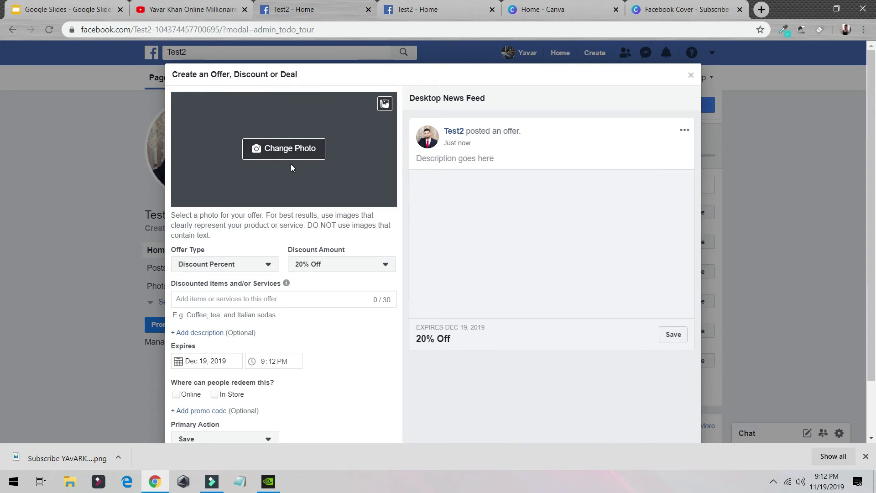
- In the Canva tab, dismiss the Pro trial popup and begin a template search
{"action": "left_click", "coordinate": [660, 13]}
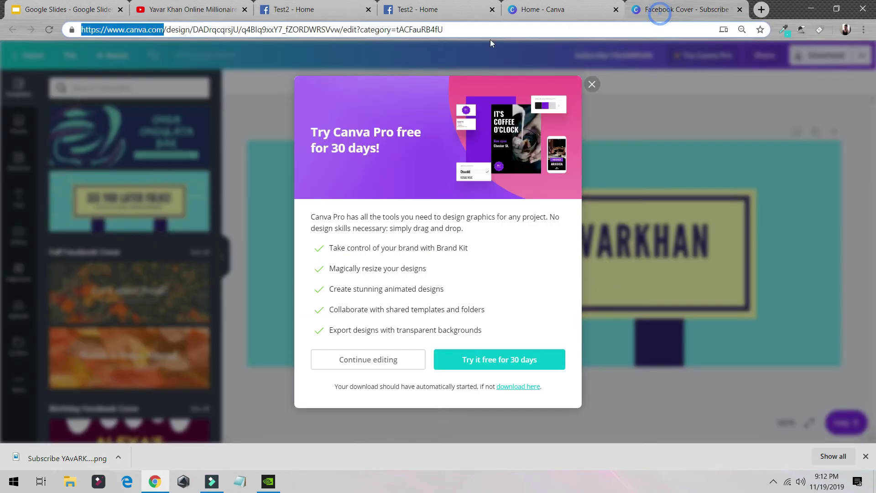
{"action": "left_click", "coordinate": [591, 84]}
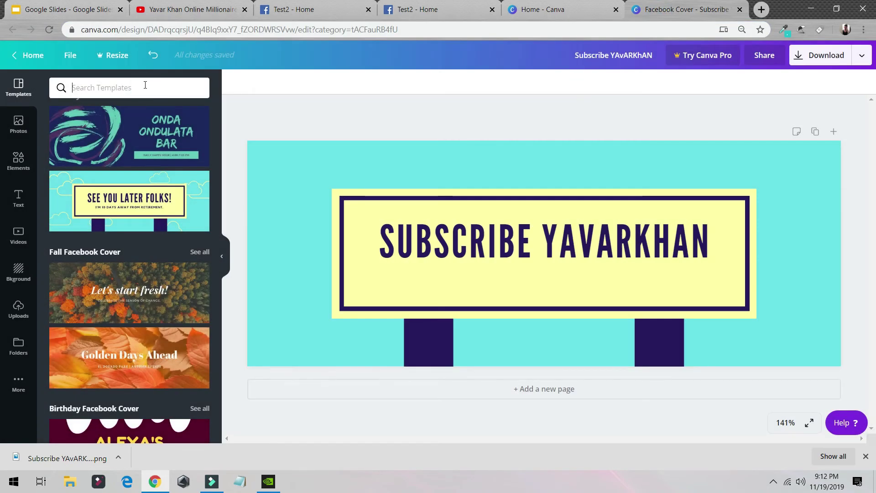
{"action": "left_click", "coordinate": [145, 85]}
{"action": "type", "text": "offrt"}
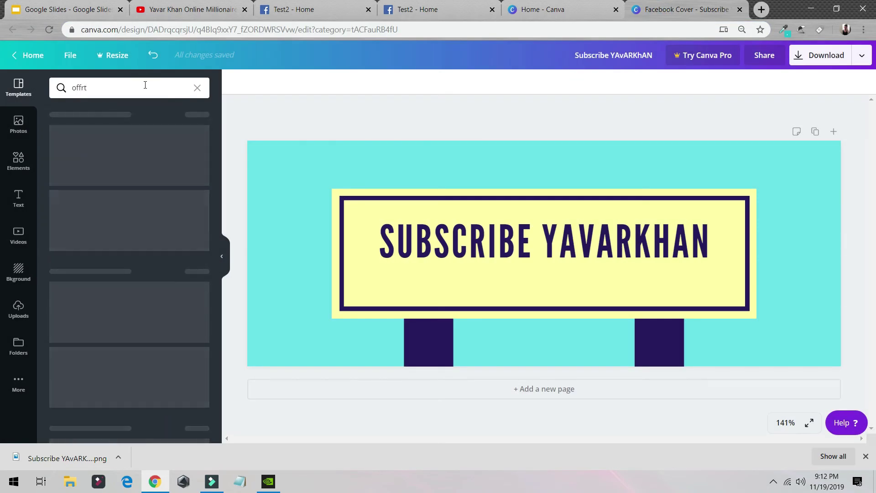
{"action": "key", "text": "BackSpace"}
{"action": "key", "text": "BackSpace"}
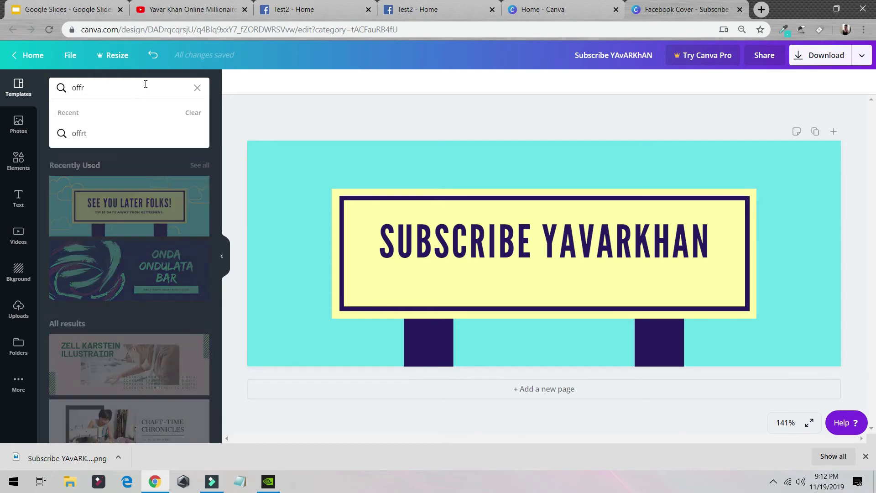
{"action": "type", "text": "er4"}
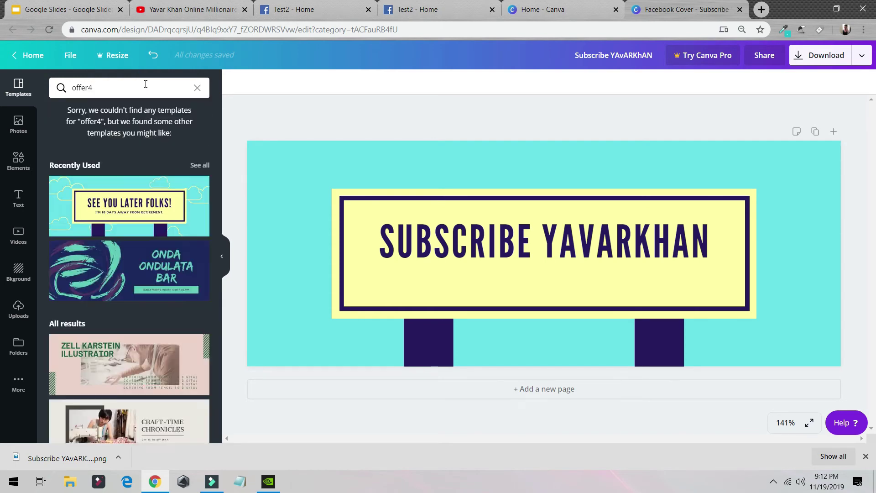
- From Canva Home, search all of Canva for 'offer' templates and browse the results
{"action": "left_click", "coordinate": [45, 53]}
{"action": "left_click", "coordinate": [54, 106]}
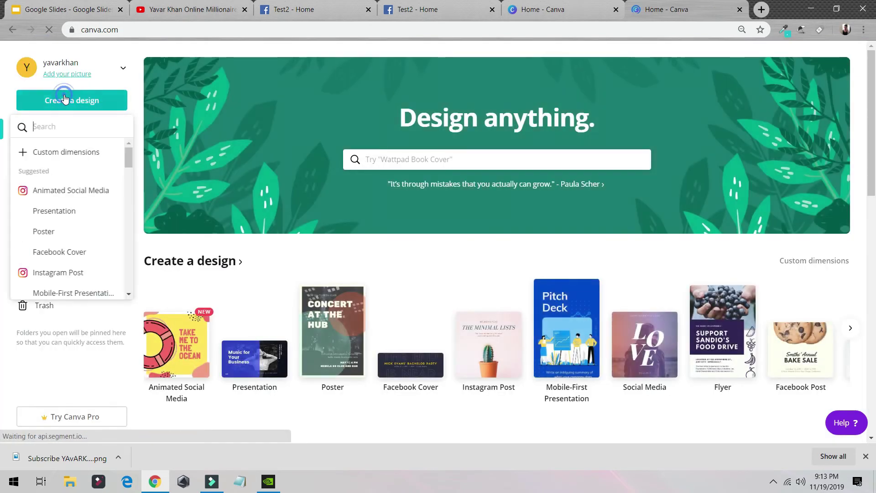
{"action": "type", "text": "officia"}
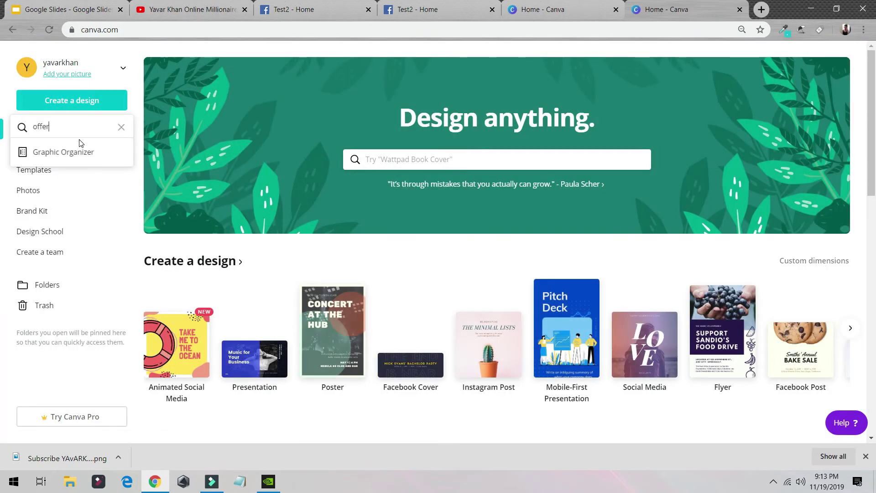
{"action": "left_click", "coordinate": [471, 159]}
{"action": "type", "text": "offer"}
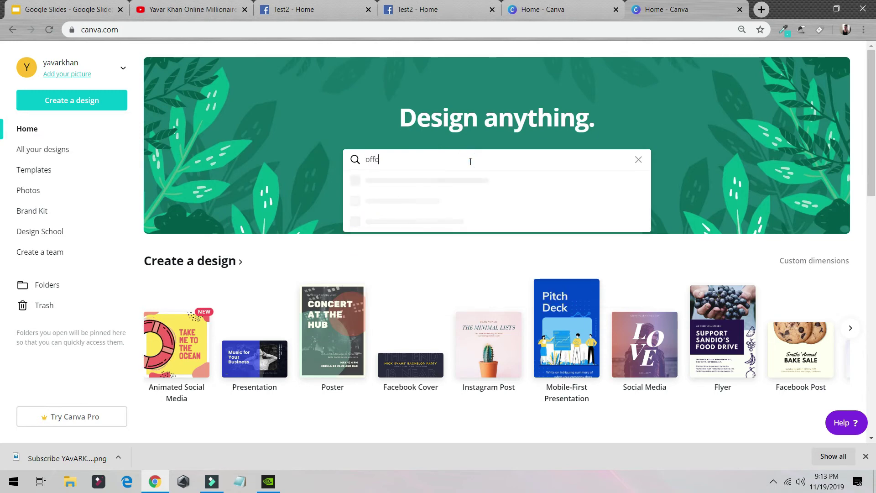
{"action": "key", "text": "Return"}
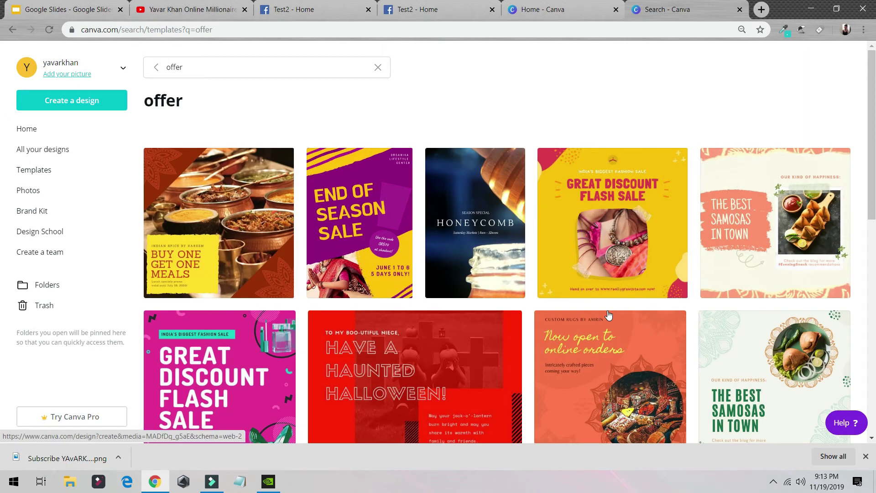
{"action": "scroll", "coordinate": [608, 315], "scroll_direction": "down", "scroll_amount": 2}
{"action": "scroll", "coordinate": [529, 267], "scroll_direction": "down", "scroll_amount": 4}
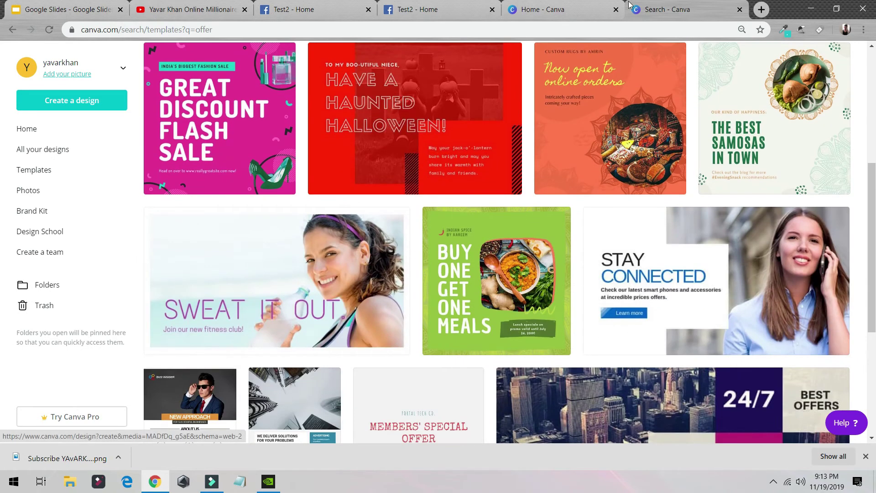
{"action": "left_click", "coordinate": [455, 5]}
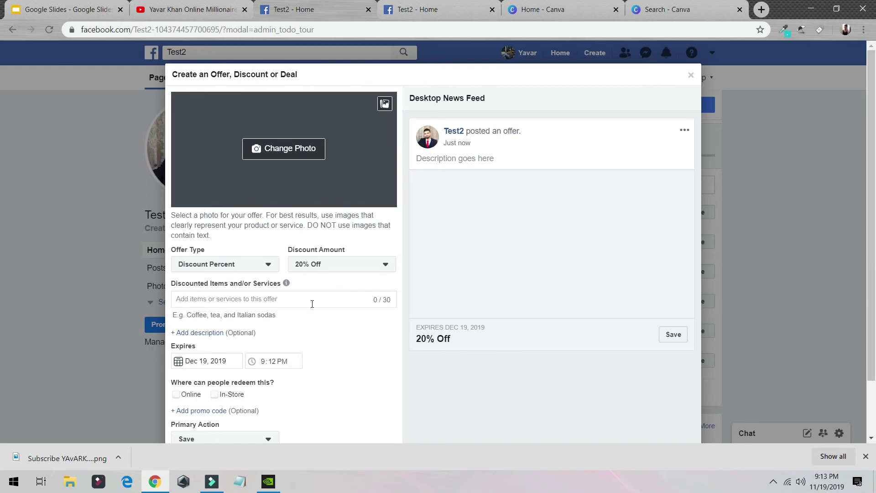
- Close the Create an Offer dialog and discard the unfinished offer
{"action": "scroll", "coordinate": [366, 304], "scroll_direction": "down", "scroll_amount": 1}
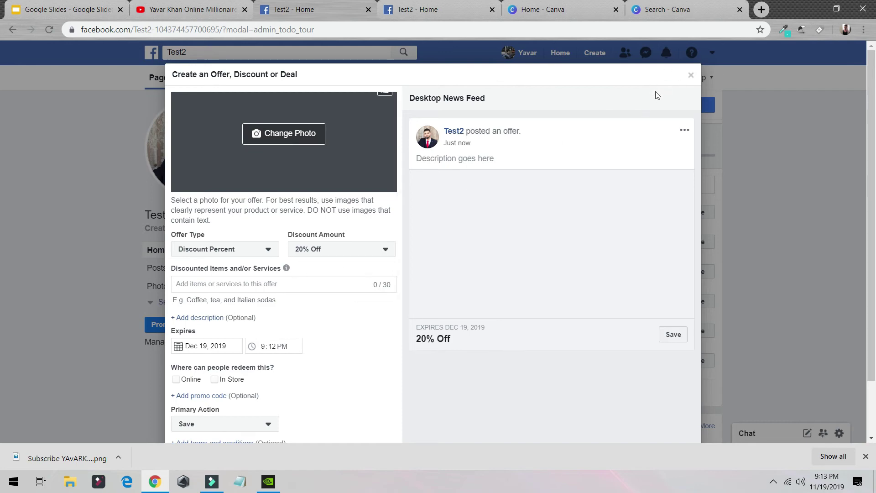
{"action": "left_click", "coordinate": [690, 77]}
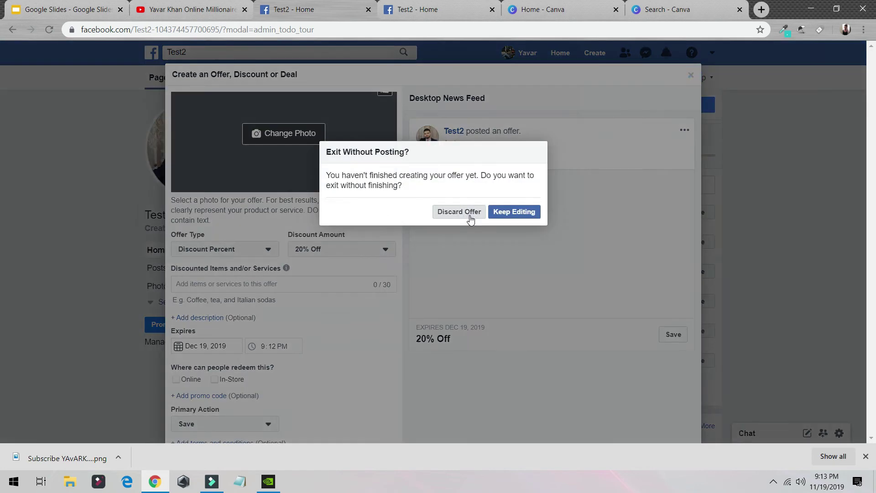
{"action": "left_click", "coordinate": [469, 216]}
- Open and close the post composer's feeling options, then open the page's Insights
{"action": "scroll", "coordinate": [328, 306], "scroll_direction": "down", "scroll_amount": 3}
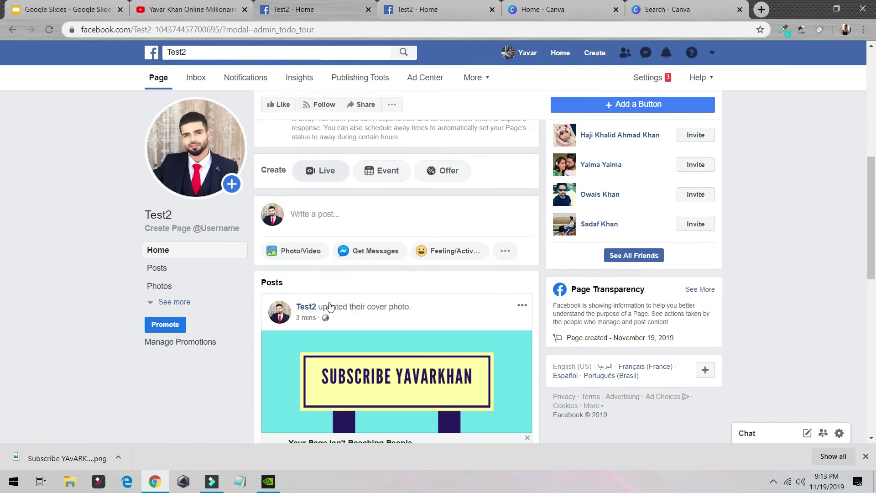
{"action": "left_click", "coordinate": [301, 251]}
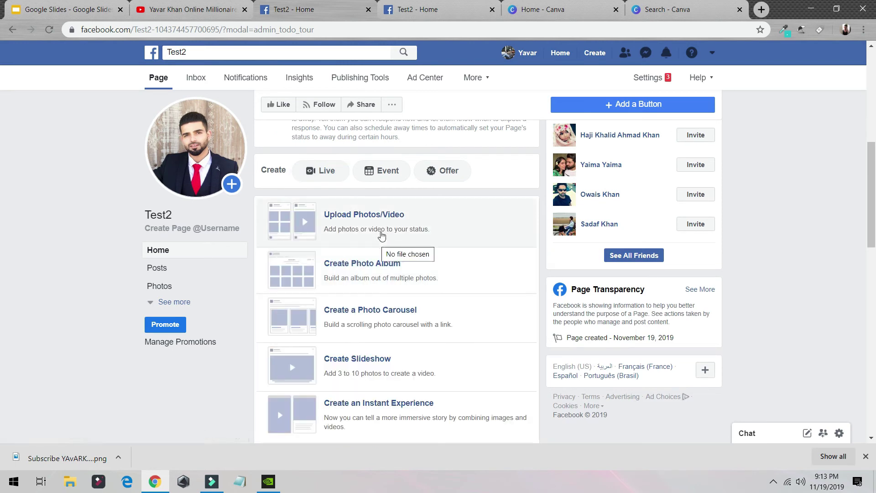
{"action": "scroll", "coordinate": [383, 237], "scroll_direction": "down", "scroll_amount": 4}
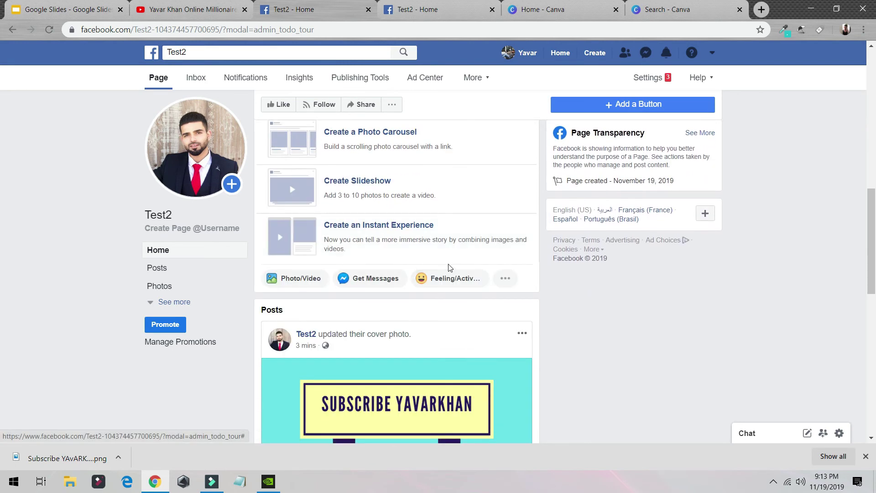
{"action": "left_click", "coordinate": [452, 280]}
{"action": "left_click", "coordinate": [94, 276]}
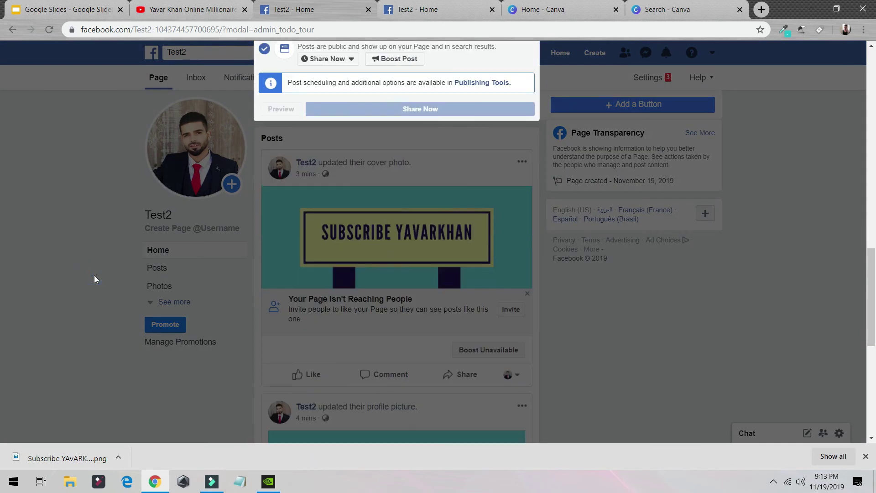
{"action": "scroll", "coordinate": [622, 310], "scroll_direction": "down", "scroll_amount": 2}
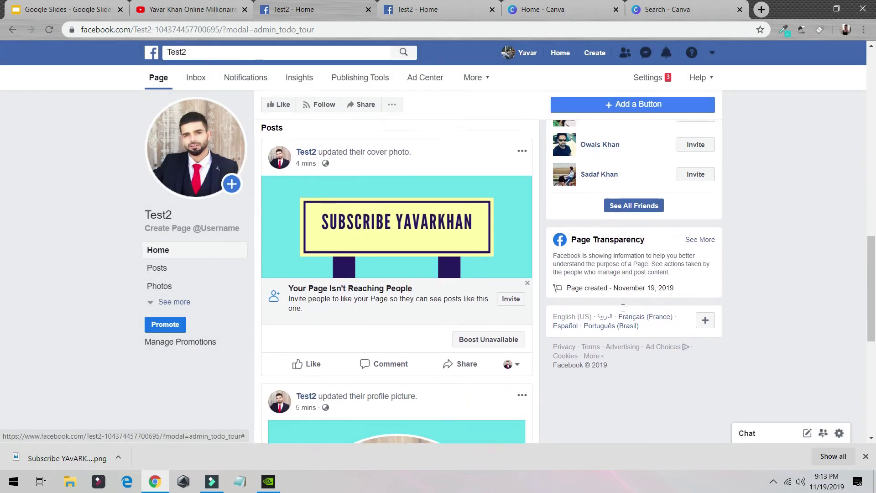
{"action": "left_click", "coordinate": [294, 89]}
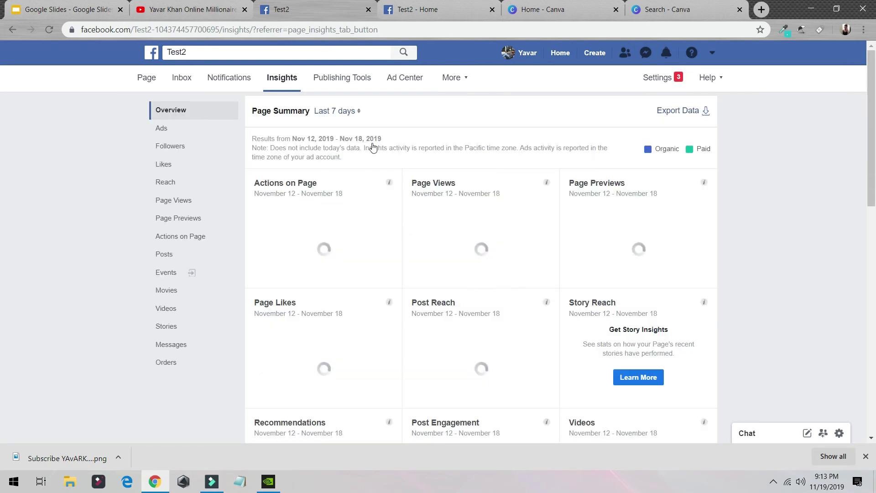
- Scroll Test2's Insights, view this week's top posts, then close the overview
{"action": "scroll", "coordinate": [278, 244], "scroll_direction": "down", "scroll_amount": 8}
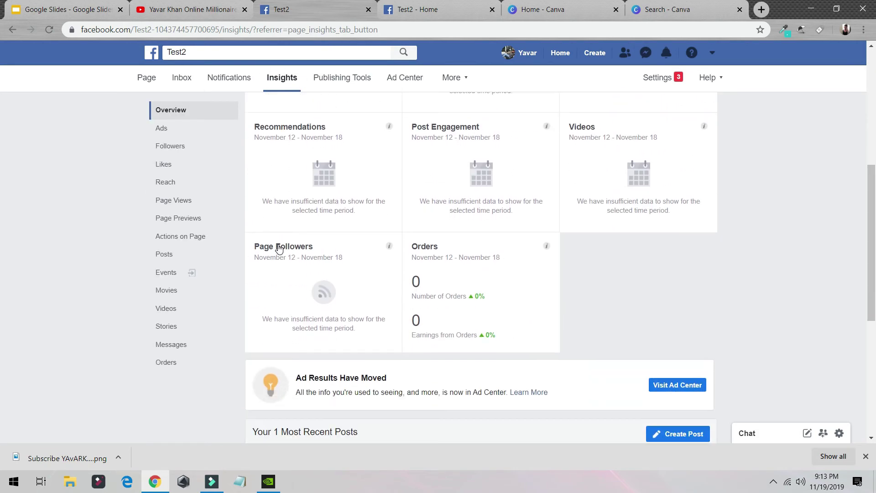
{"action": "scroll", "coordinate": [280, 248], "scroll_direction": "down", "scroll_amount": 5}
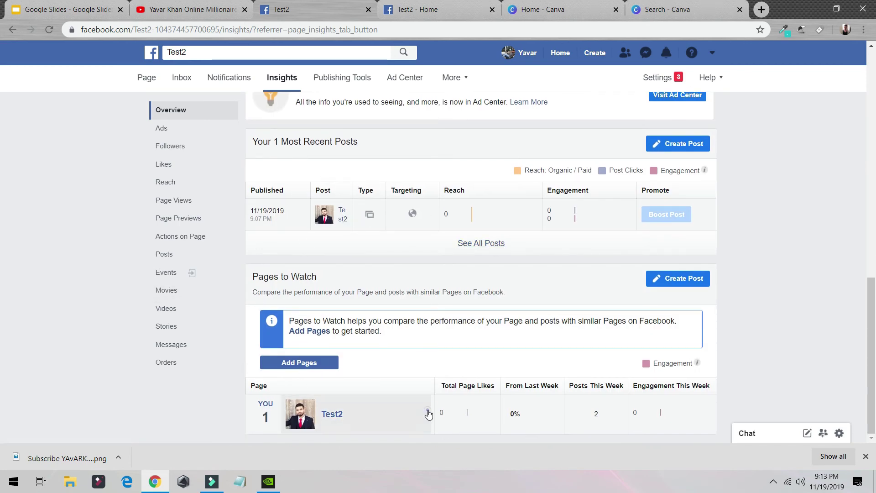
{"action": "left_click", "coordinate": [426, 411]}
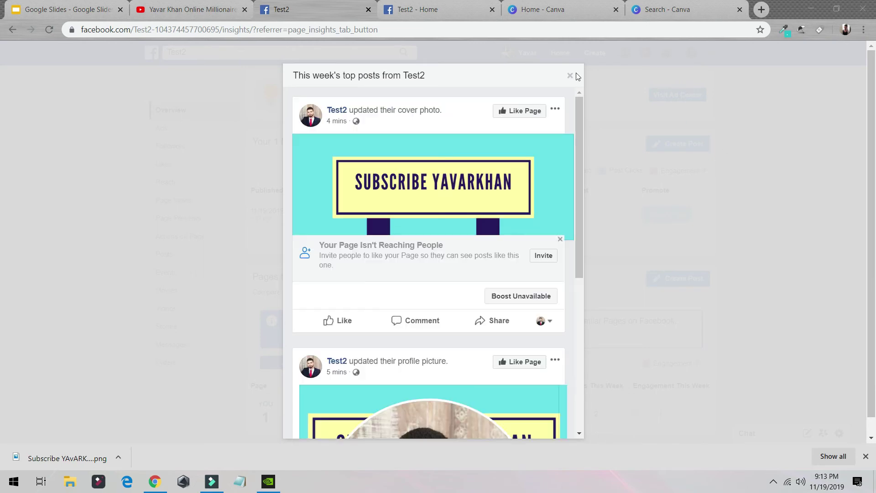
{"action": "left_click", "coordinate": [570, 75]}
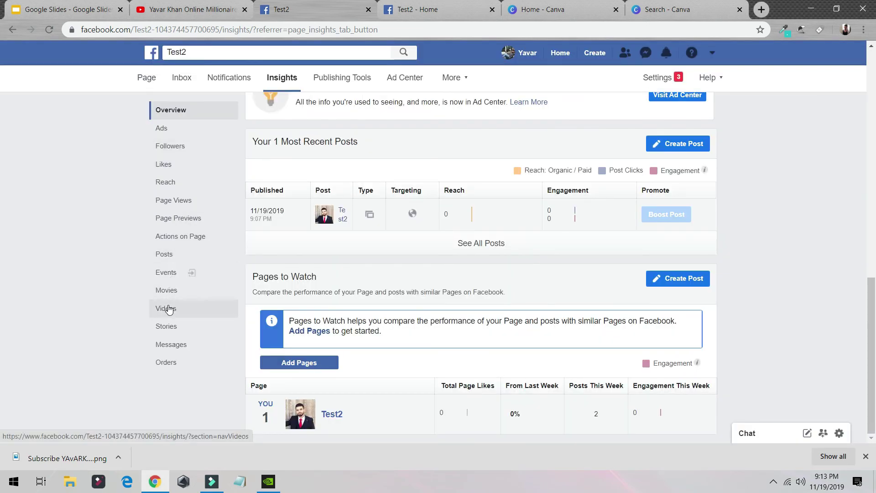
- Open Test2's Page Quality report from the More menu
{"action": "scroll", "coordinate": [182, 160], "scroll_direction": "up", "scroll_amount": 2}
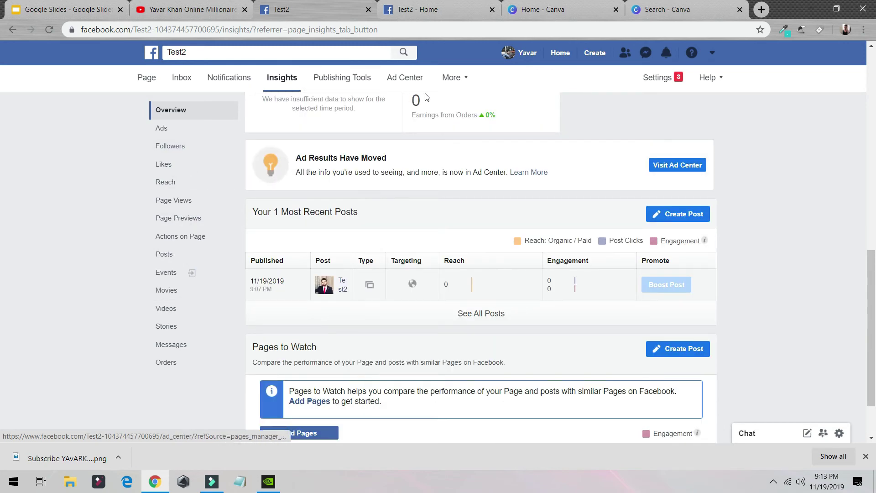
{"action": "left_click", "coordinate": [452, 78]}
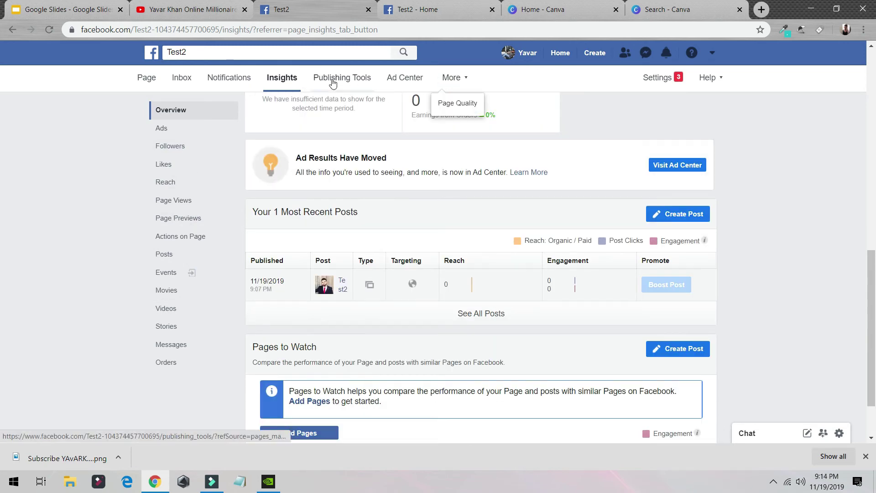
{"action": "left_click", "coordinate": [456, 104]}
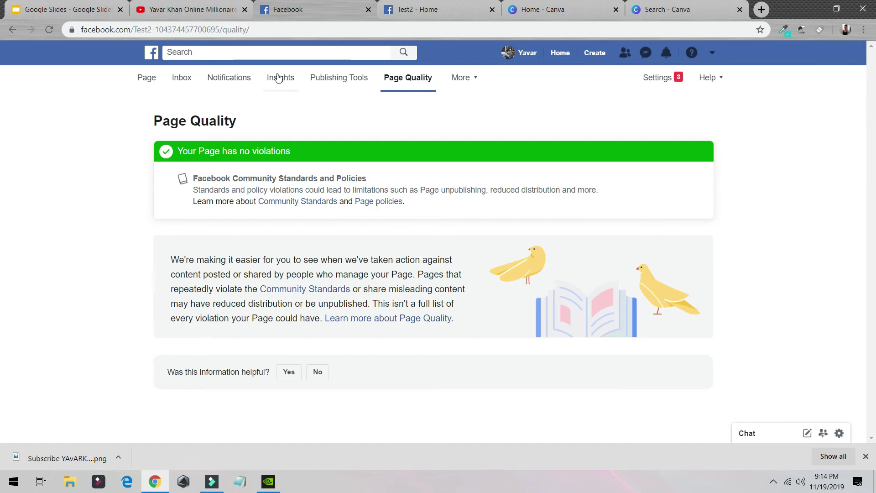
- View Test2's Inbox, where Messenger shows no messages yet
{"action": "left_click", "coordinate": [182, 78]}
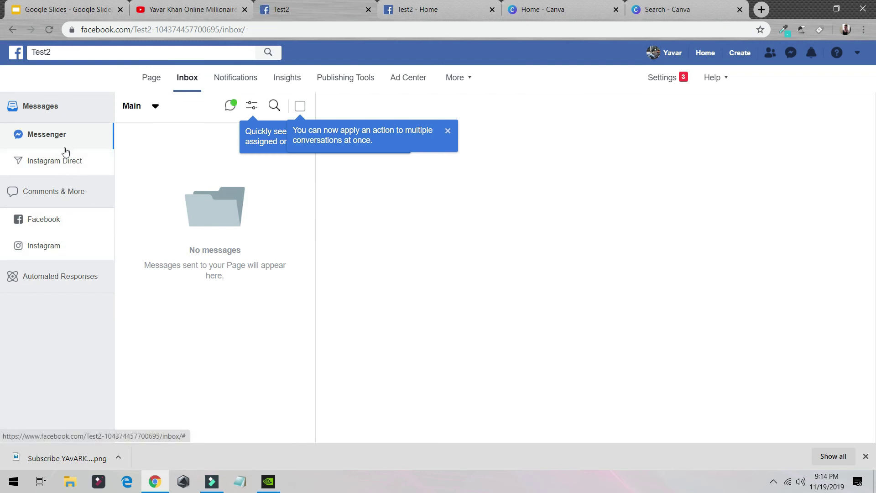
{"action": "left_click", "coordinate": [660, 77]}
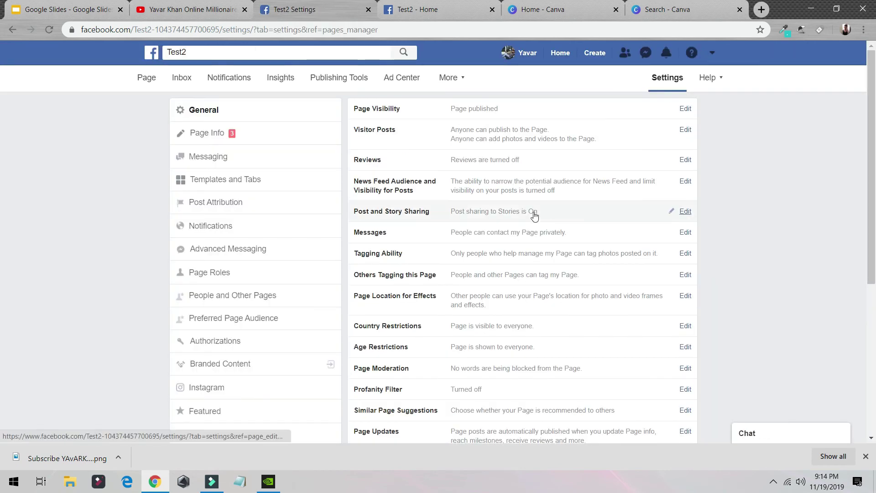
- Remove the Test2 page under Settings by permanently deleting it and confirming
{"action": "scroll", "coordinate": [548, 168], "scroll_direction": "down", "scroll_amount": 5}
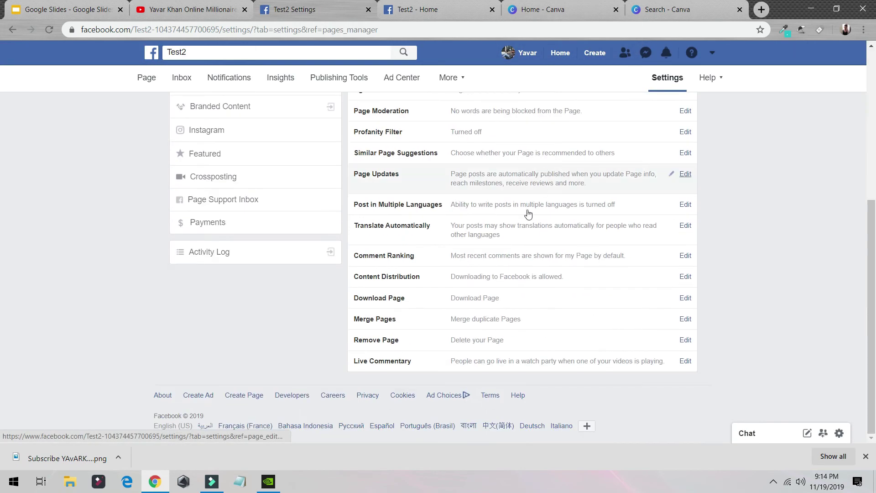
{"action": "left_click", "coordinate": [685, 340]}
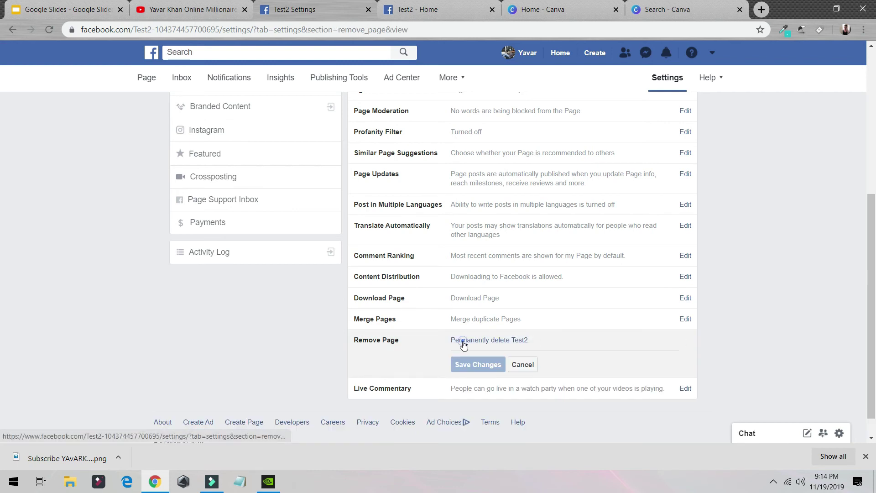
{"action": "left_click", "coordinate": [463, 340]}
{"action": "left_click", "coordinate": [518, 216]}
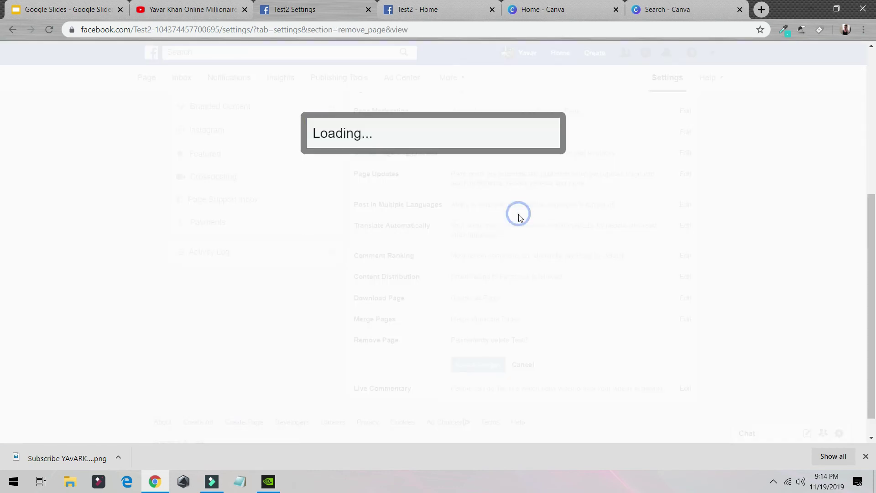
{"action": "left_click", "coordinate": [542, 179]}
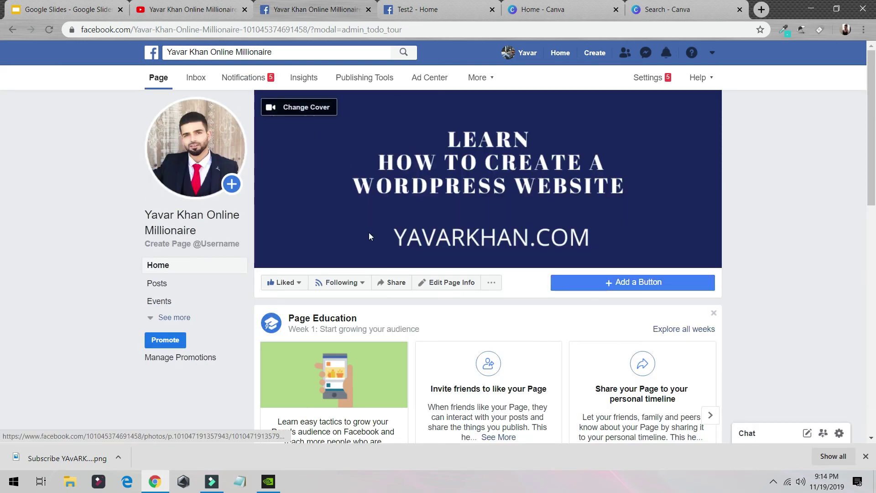
- Browse the existing business page's feed, then return to the 'How To Create a Facebook Business Page' slides
{"action": "scroll", "coordinate": [466, 200], "scroll_direction": "down", "scroll_amount": 8}
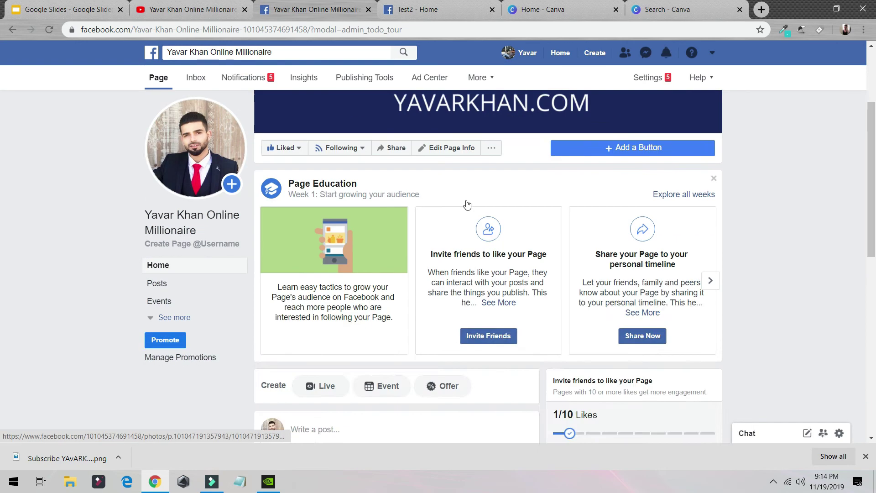
{"action": "scroll", "coordinate": [431, 201], "scroll_direction": "down", "scroll_amount": 2}
{"action": "scroll", "coordinate": [567, 228], "scroll_direction": "up", "scroll_amount": 8}
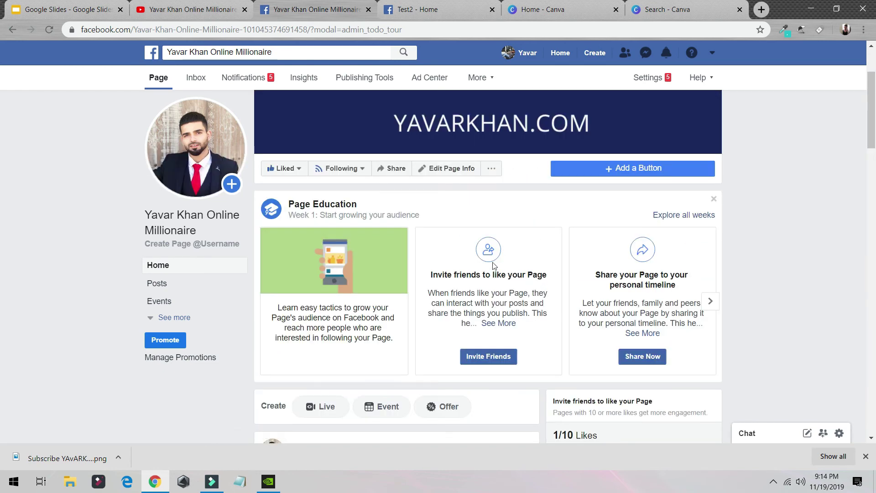
{"action": "scroll", "coordinate": [390, 204], "scroll_direction": "down", "scroll_amount": 2}
{"action": "scroll", "coordinate": [420, 225], "scroll_direction": "down", "scroll_amount": 3}
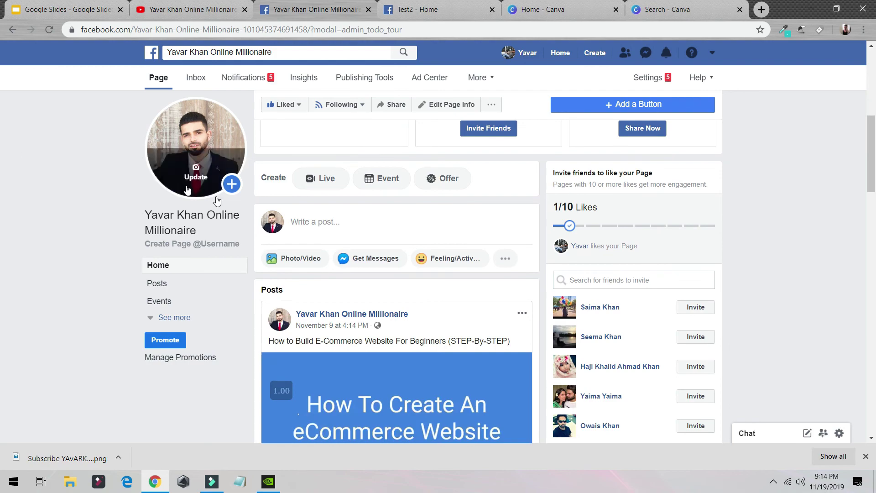
{"action": "scroll", "coordinate": [192, 190], "scroll_direction": "down", "scroll_amount": 5}
{"action": "scroll", "coordinate": [287, 156], "scroll_direction": "up", "scroll_amount": 1}
{"action": "scroll", "coordinate": [286, 156], "scroll_direction": "up", "scroll_amount": 3}
{"action": "scroll", "coordinate": [292, 210], "scroll_direction": "down", "scroll_amount": 7}
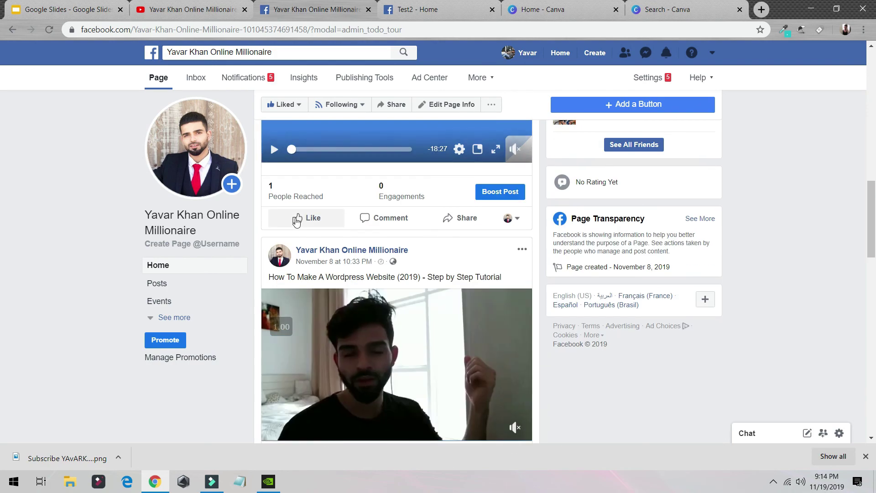
{"action": "scroll", "coordinate": [281, 196], "scroll_direction": "down", "scroll_amount": 6}
{"action": "scroll", "coordinate": [283, 200], "scroll_direction": "up", "scroll_amount": 8}
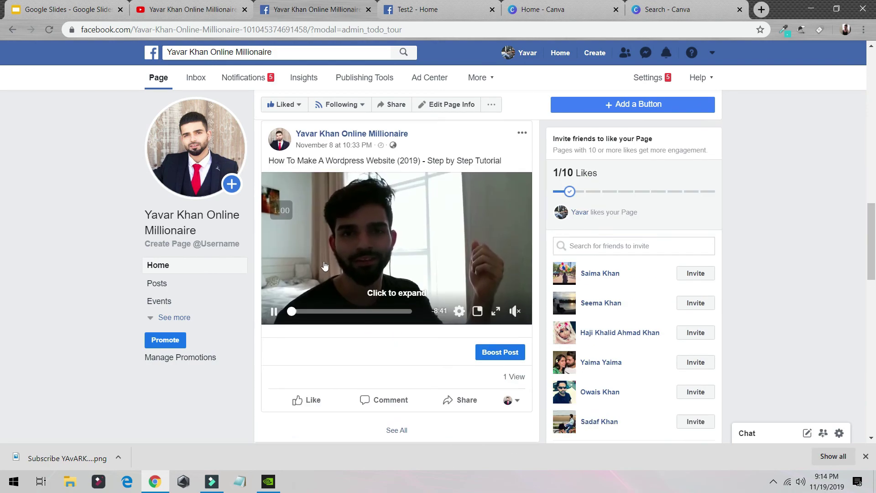
{"action": "scroll", "coordinate": [288, 205], "scroll_direction": "down", "scroll_amount": 11}
{"action": "scroll", "coordinate": [292, 215], "scroll_direction": "down", "scroll_amount": 3}
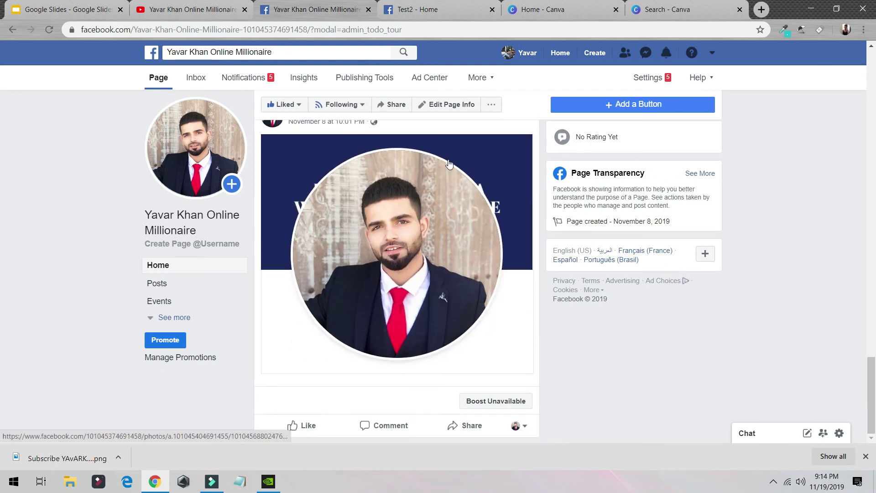
{"action": "left_click", "coordinate": [69, 12]}
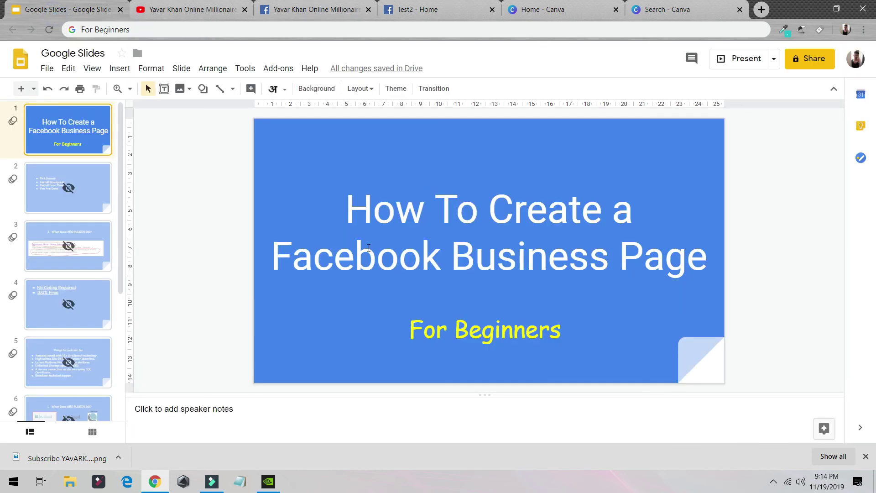
- Glance at the Canva offer template results, then scroll the existing Facebook page's feed again
{"action": "left_click", "coordinate": [669, 6]}
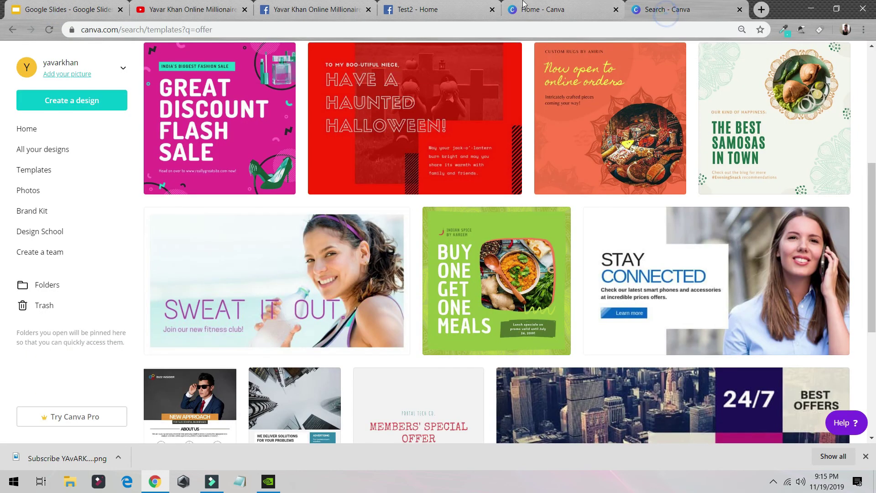
{"action": "left_click", "coordinate": [349, 4]}
{"action": "scroll", "coordinate": [392, 228], "scroll_direction": "up", "scroll_amount": 5}
{"action": "left_click", "coordinate": [650, 10]}
{"action": "scroll", "coordinate": [421, 310], "scroll_direction": "up", "scroll_amount": 1}
{"action": "scroll", "coordinate": [420, 310], "scroll_direction": "up", "scroll_amount": 5}
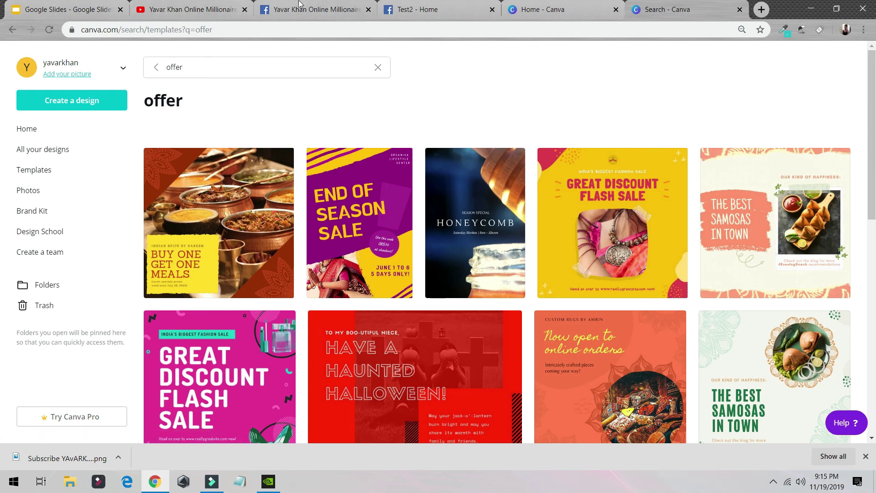
{"action": "left_click", "coordinate": [319, 9]}
{"action": "scroll", "coordinate": [210, 169], "scroll_direction": "down", "scroll_amount": 6}
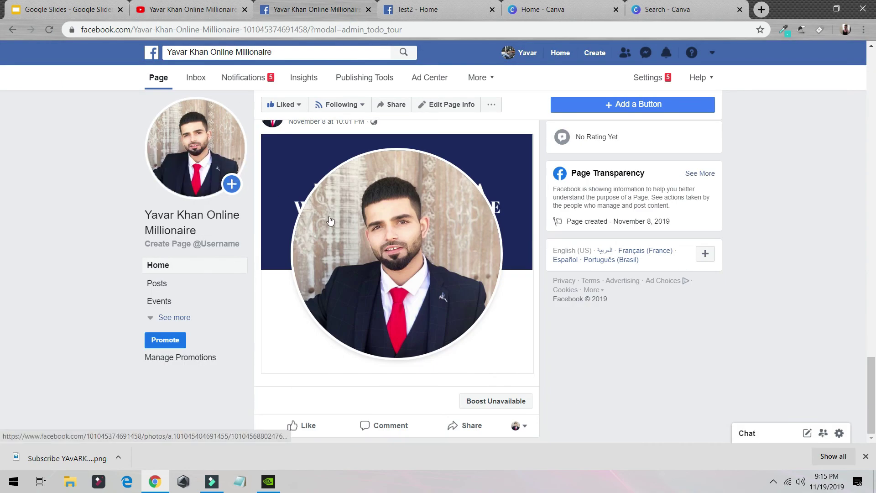
{"action": "scroll", "coordinate": [334, 221], "scroll_direction": "up", "scroll_amount": 8}
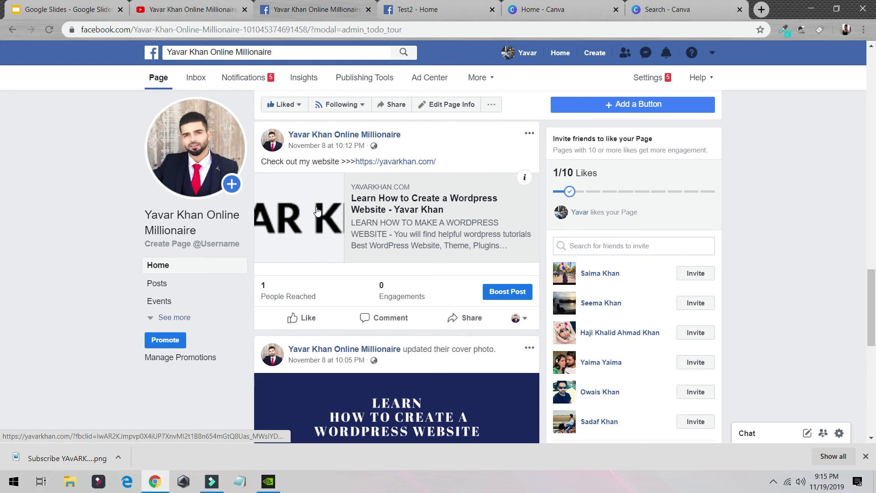